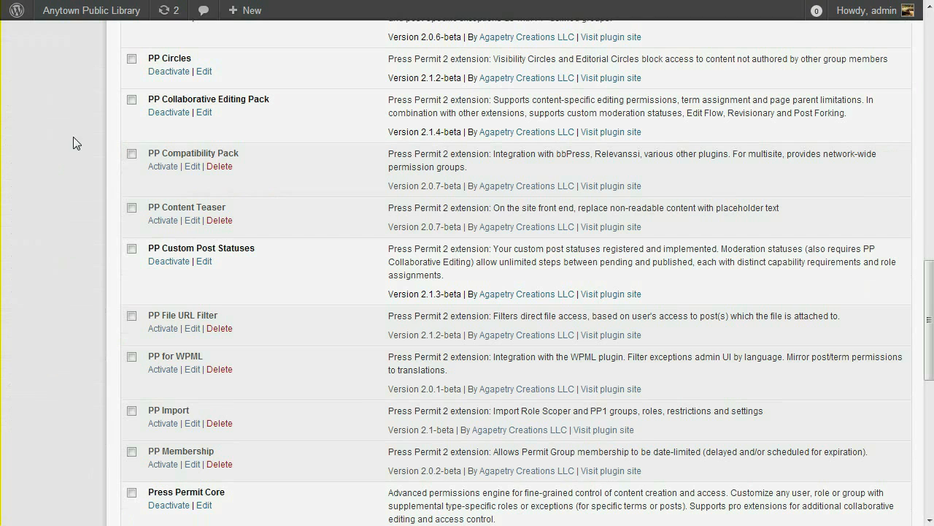
Step: Review the club pages listed under Clubs, down to the Young Inventors resources, and open a page of the Events section
{"action": "scroll", "coordinate": [108, 234], "scroll_direction": "up", "scroll_amount": 2}
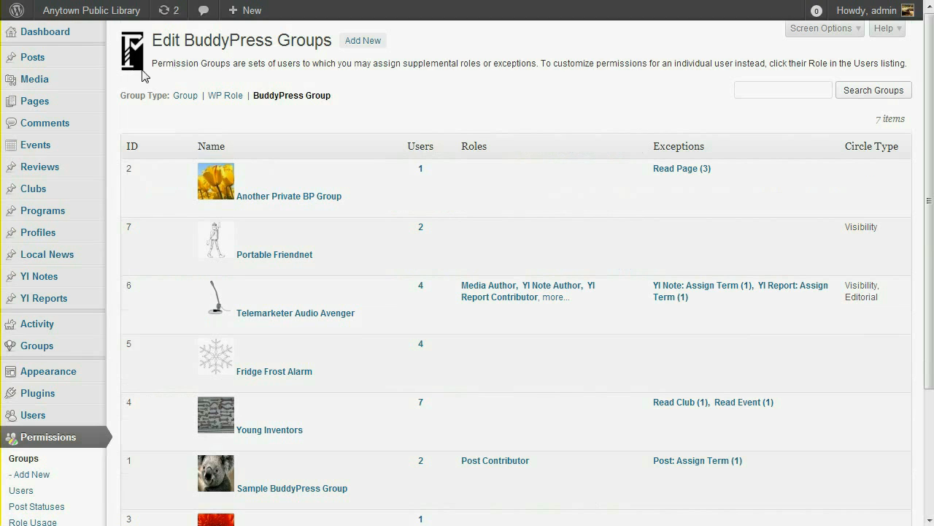
{"action": "left_click", "coordinate": [42, 191]}
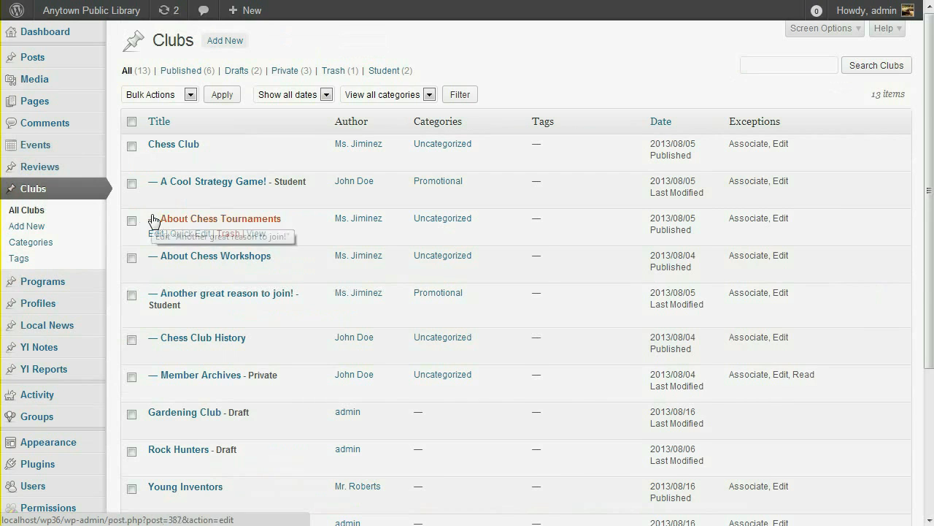
{"action": "scroll", "coordinate": [111, 398], "scroll_direction": "down", "scroll_amount": 2}
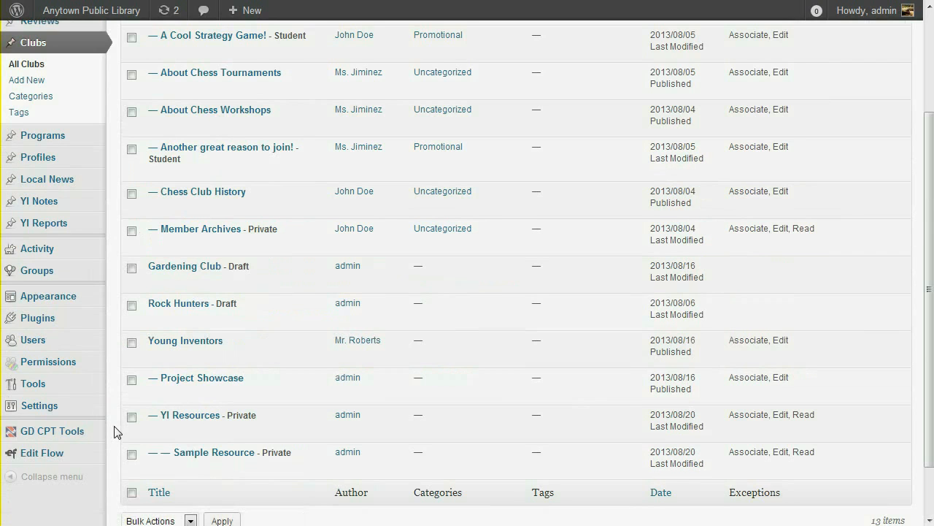
{"action": "scroll", "coordinate": [110, 431], "scroll_direction": "up", "scroll_amount": 1}
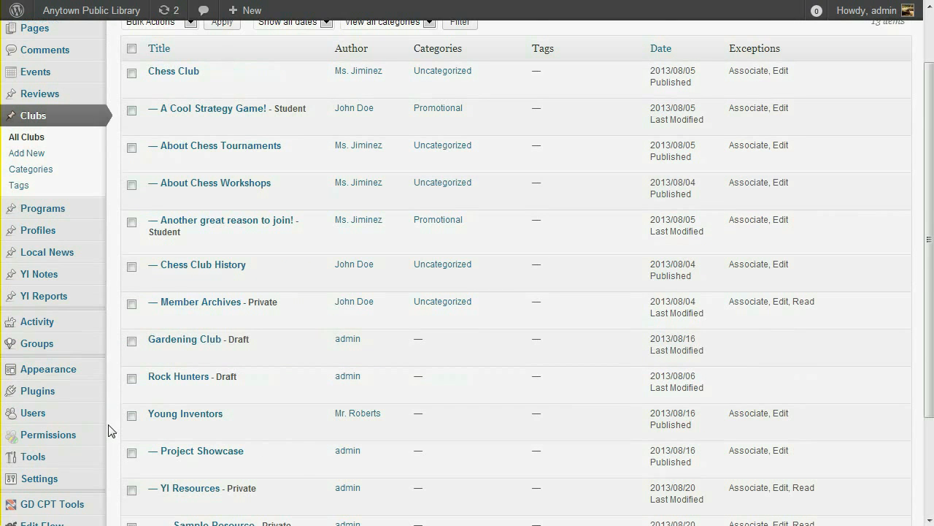
{"action": "mouse_move", "coordinate": [40, 72]}
{"action": "left_click", "coordinate": [167, 119]}
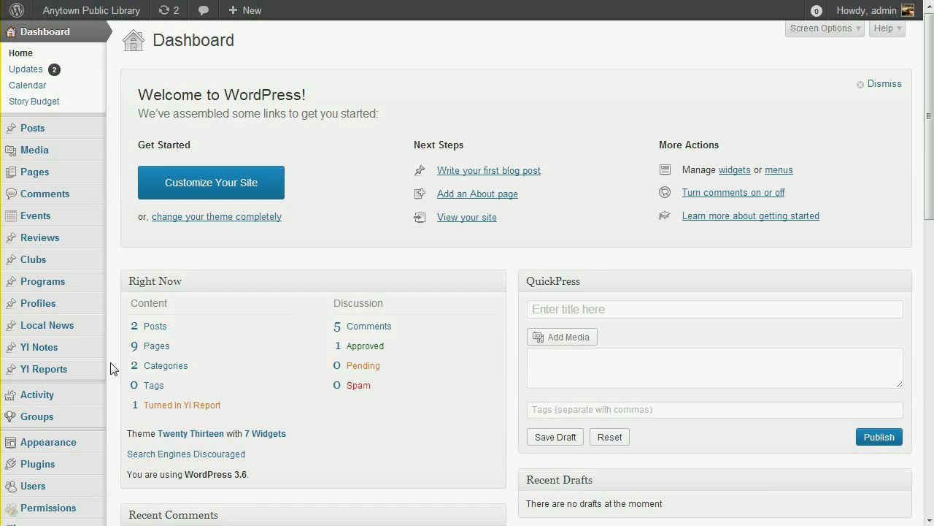
Step: Open the permissions of the Young Inventors BuddyPress group and examine its event and club reading exceptions
{"action": "left_click", "coordinate": [31, 421]}
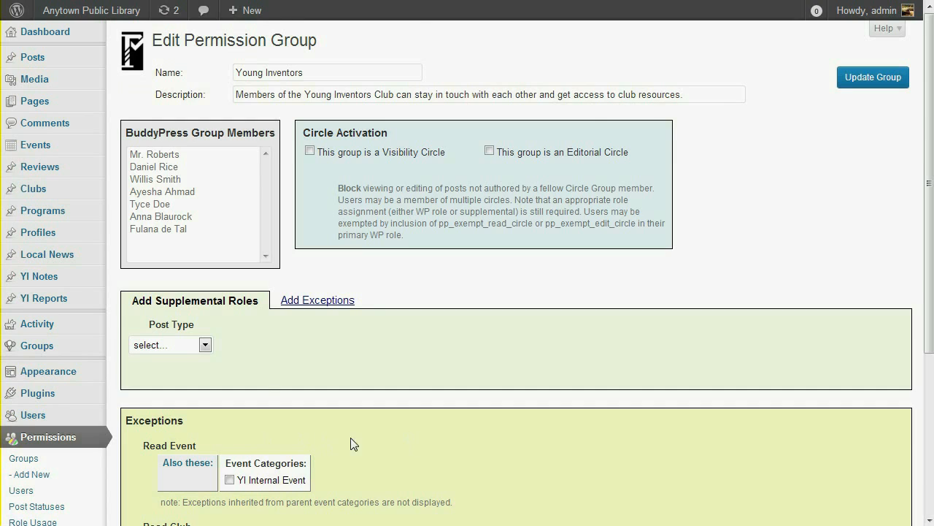
{"action": "scroll", "coordinate": [365, 442], "scroll_direction": "down", "scroll_amount": 2}
{"action": "scroll", "coordinate": [365, 441], "scroll_direction": "down", "scroll_amount": 4}
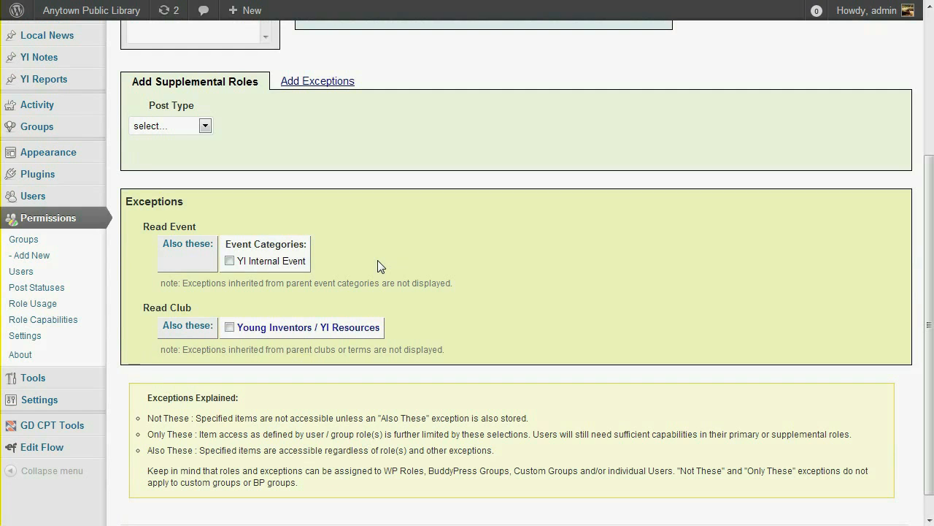
Step: Open the YI Internal Event category in a new tab and examine its reading exceptions for WP roles and BuddyPress groups
{"action": "right_click", "coordinate": [319, 261]}
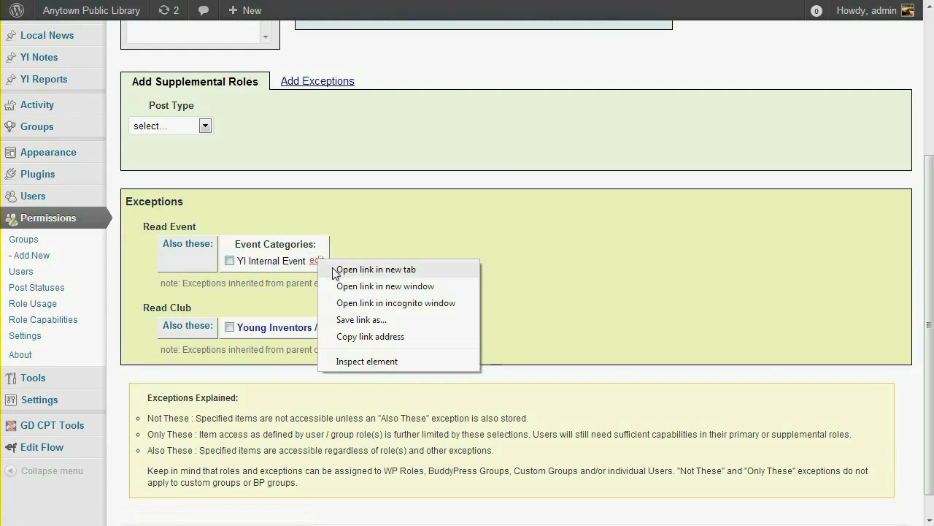
{"action": "left_click", "coordinate": [376, 268]}
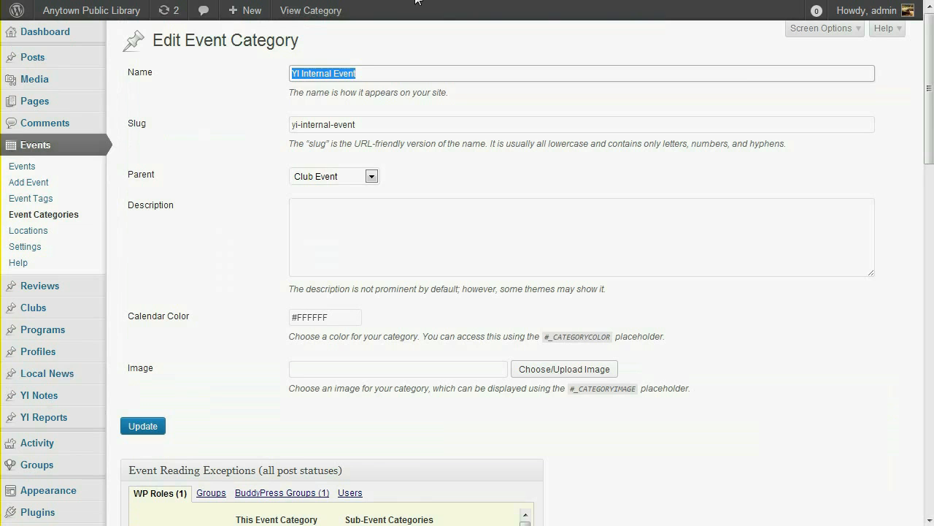
{"action": "scroll", "coordinate": [431, 48], "scroll_direction": "down", "scroll_amount": 1}
{"action": "scroll", "coordinate": [430, 47], "scroll_direction": "down", "scroll_amount": 2}
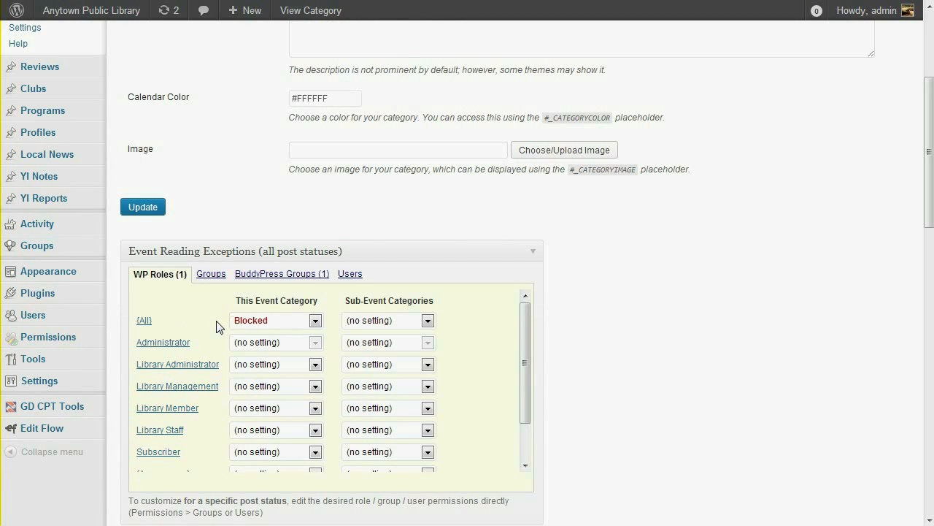
{"action": "scroll", "coordinate": [216, 326], "scroll_direction": "up", "scroll_amount": 5}
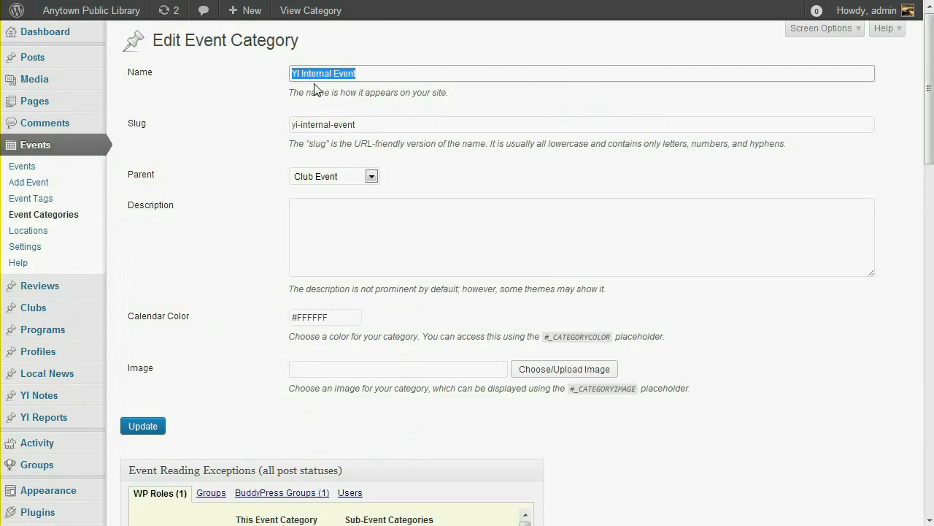
{"action": "scroll", "coordinate": [211, 313], "scroll_direction": "down", "scroll_amount": 5}
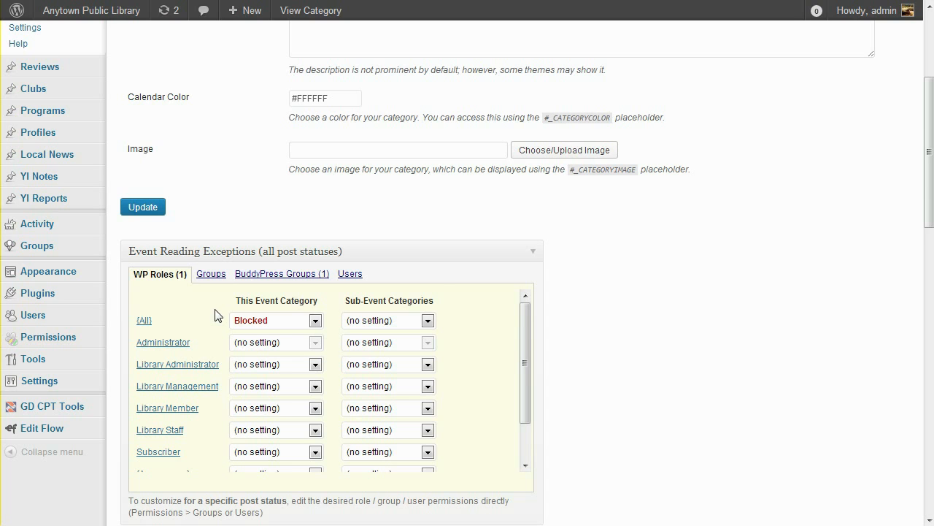
{"action": "left_click_drag", "start_coordinate": [525, 324], "coordinate": [521, 419]}
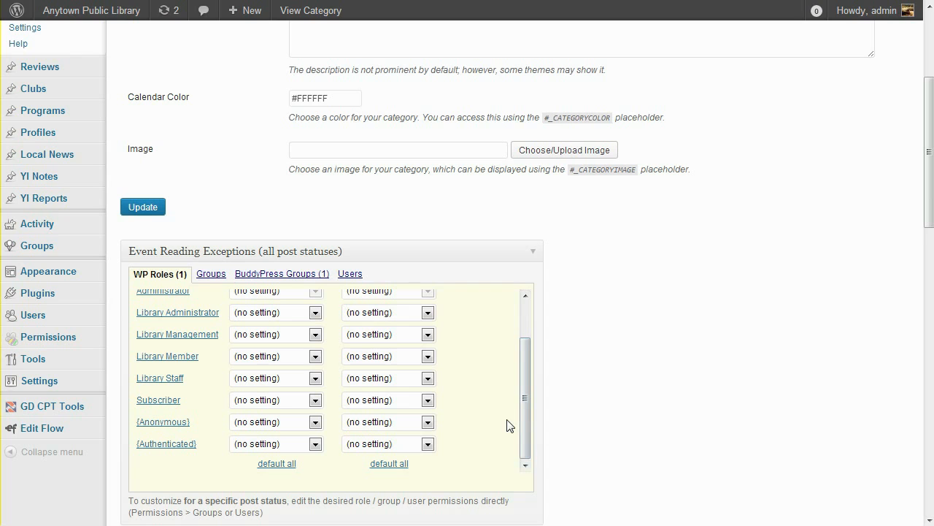
{"action": "left_click", "coordinate": [274, 275]}
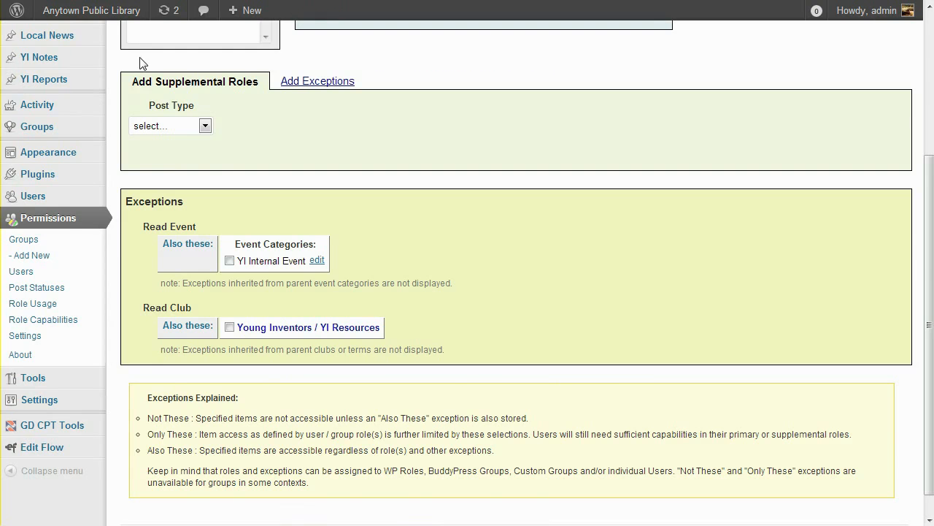
Step: Open the Telemarketer Audio Avenger group's permissions from the BuddyPress permission groups and examine its supplemental roles
{"action": "scroll", "coordinate": [140, 62], "scroll_direction": "up", "scroll_amount": 3}
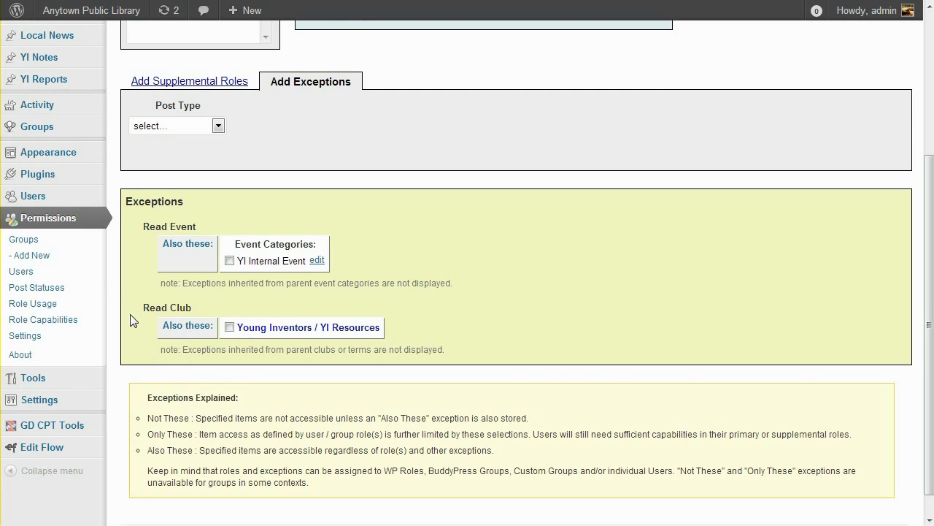
{"action": "left_click", "coordinate": [24, 240]}
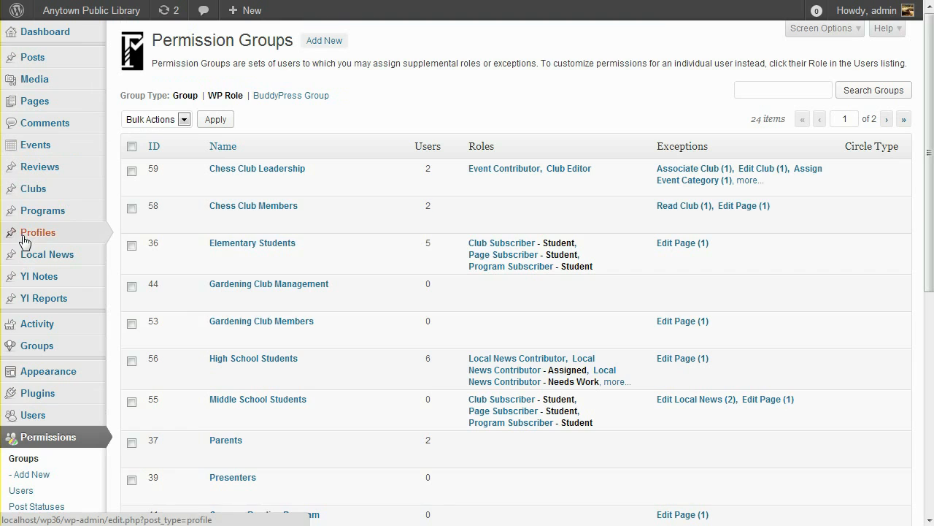
{"action": "left_click", "coordinate": [278, 98]}
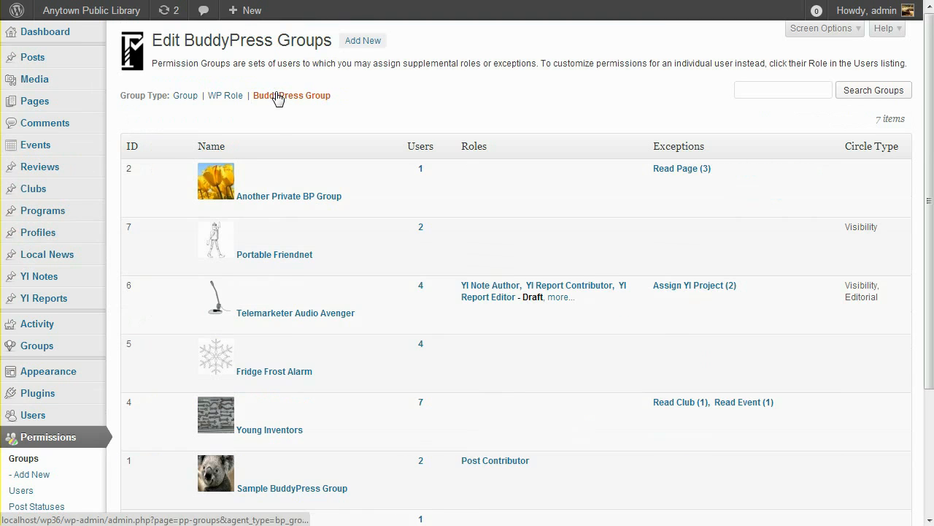
{"action": "left_click", "coordinate": [277, 314]}
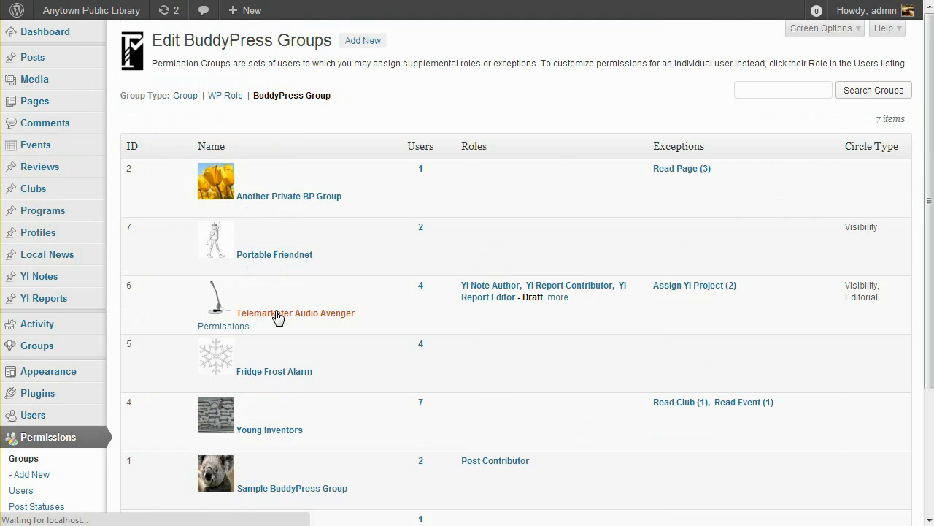
{"action": "scroll", "coordinate": [282, 278], "scroll_direction": "down", "scroll_amount": 3}
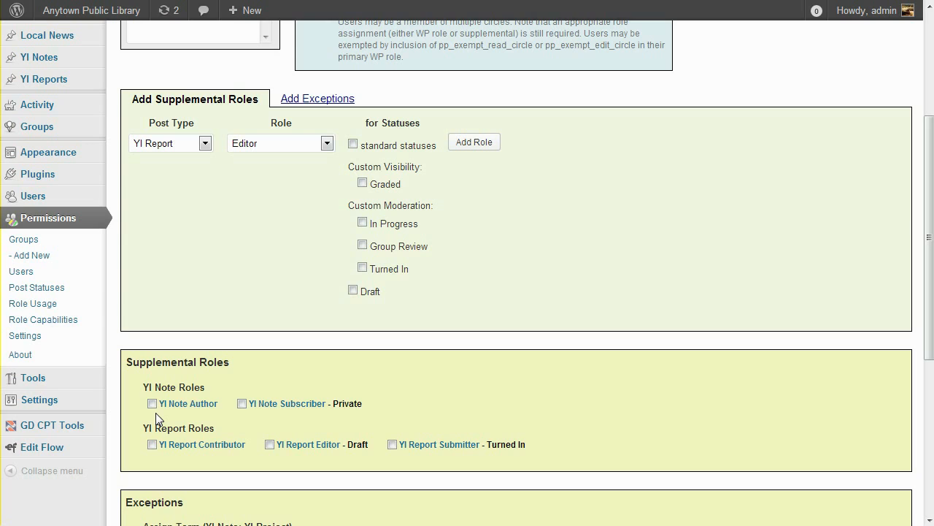
Step: Open the Press Permit editing settings in a new tab and examine the default visibility options for YI Notes
{"action": "right_click", "coordinate": [33, 338]}
{"action": "left_click", "coordinate": [62, 347]}
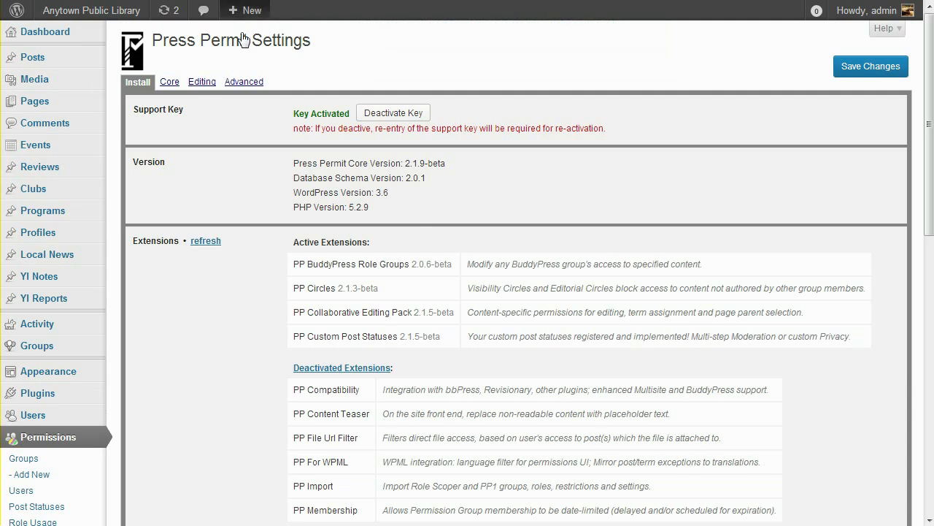
{"action": "left_click", "coordinate": [202, 83]}
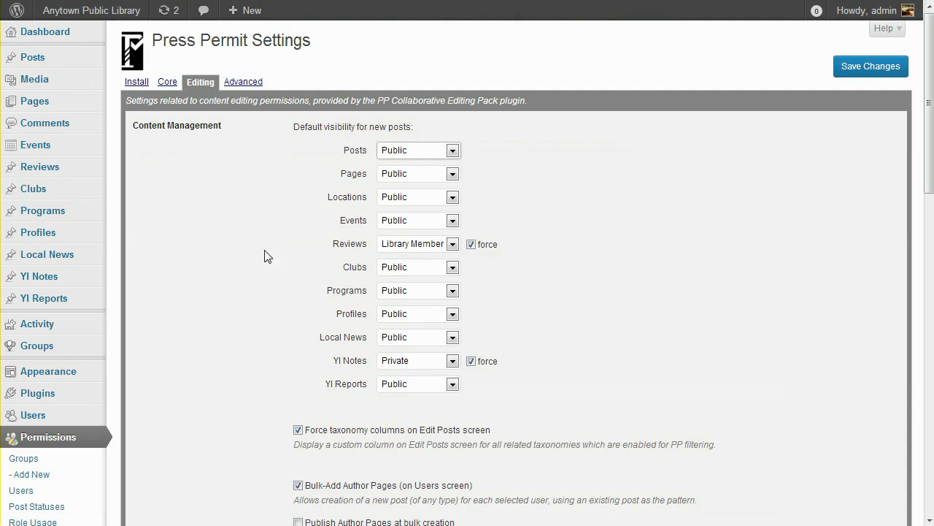
{"action": "left_click", "coordinate": [452, 362]}
{"action": "left_click", "coordinate": [304, 359]}
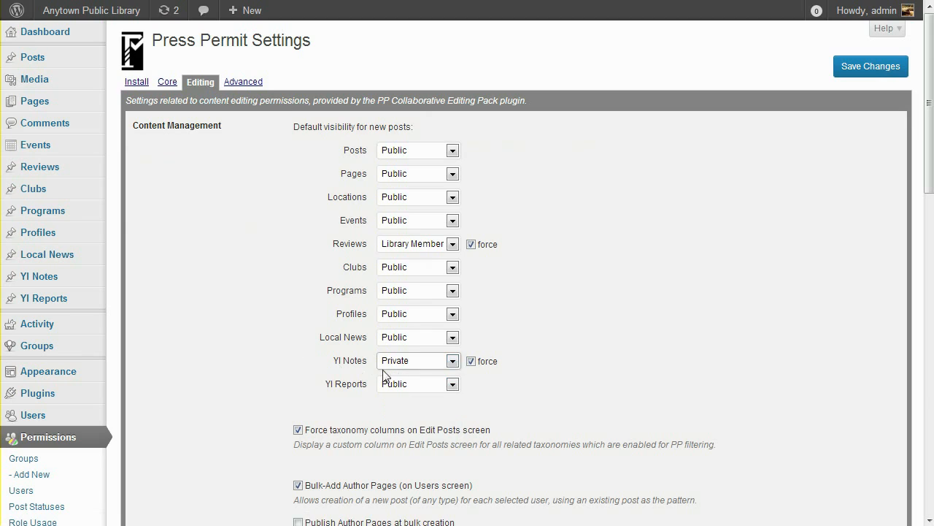
{"action": "left_click", "coordinate": [453, 362]}
{"action": "left_click", "coordinate": [453, 362]}
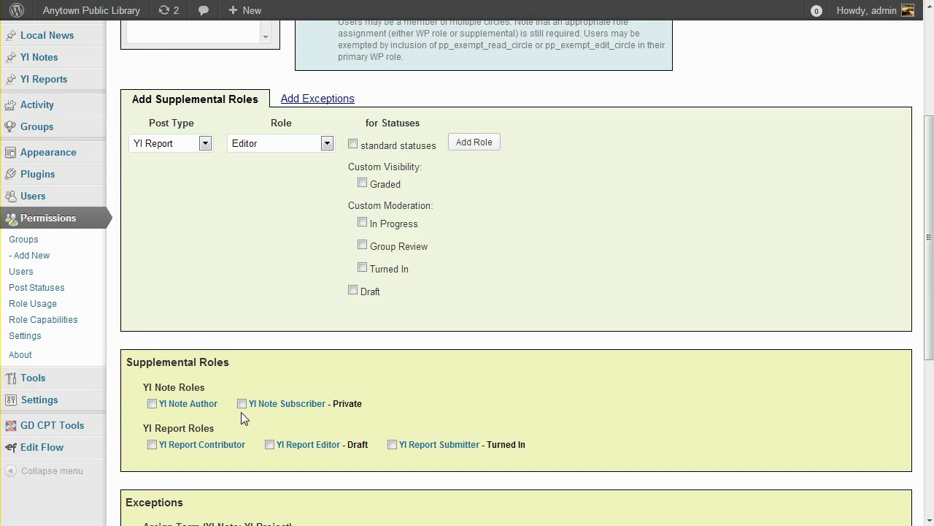
Step: Examine the Telemarketer Audio Avenger group's circle activation, including the pp_exempt_read_circle exemption, and its supplemental roles and exceptions
{"action": "scroll", "coordinate": [244, 418], "scroll_direction": "up", "scroll_amount": 2}
{"action": "scroll", "coordinate": [243, 419], "scroll_direction": "down", "scroll_amount": 2}
{"action": "scroll", "coordinate": [244, 418], "scroll_direction": "up", "scroll_amount": 2}
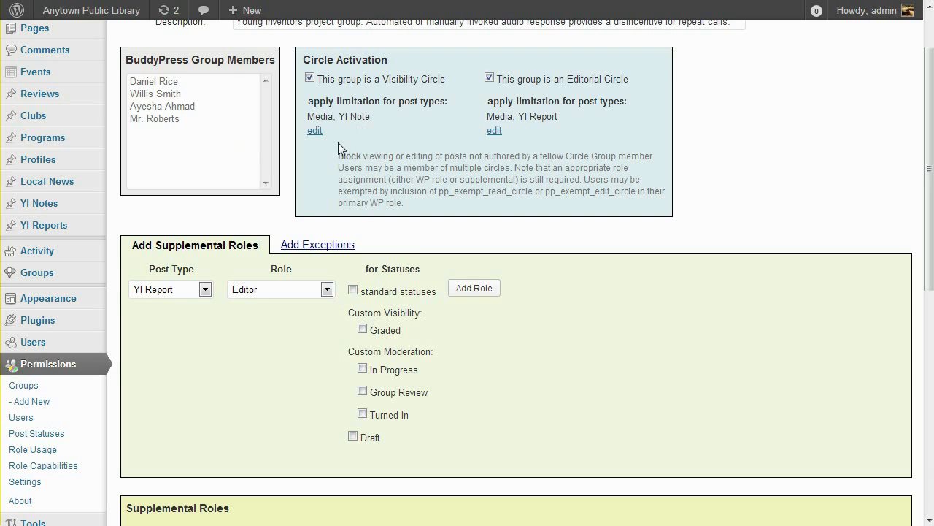
{"action": "left_click_drag", "start_coordinate": [439, 194], "coordinate": [534, 194]}
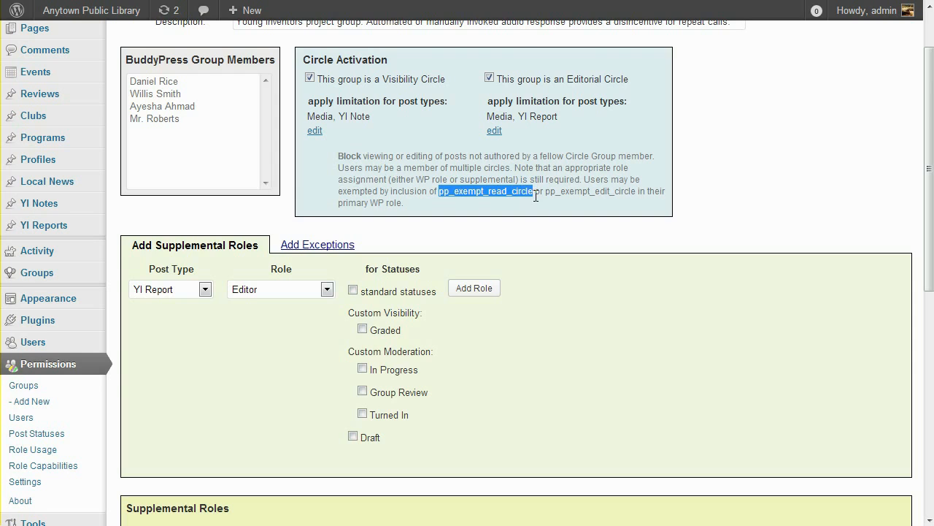
{"action": "scroll", "coordinate": [536, 197], "scroll_direction": "down", "scroll_amount": 3}
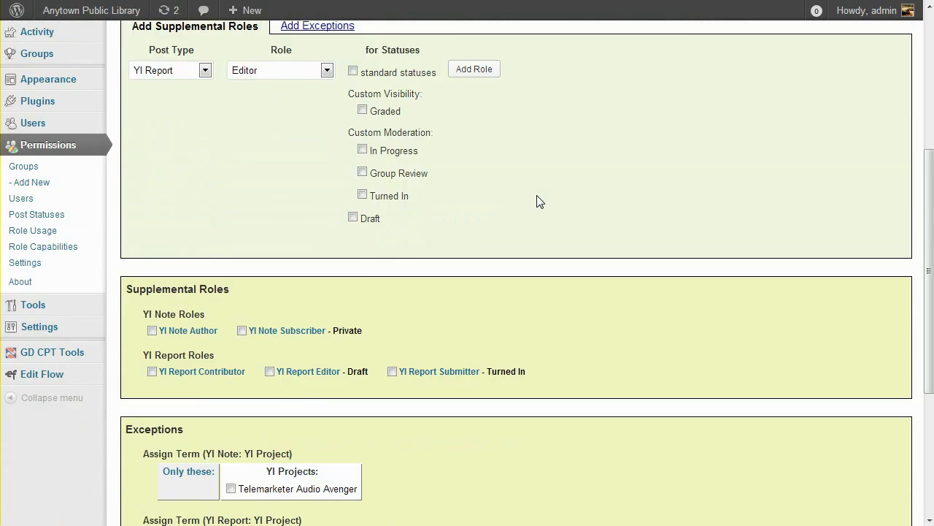
{"action": "scroll", "coordinate": [538, 200], "scroll_direction": "up", "scroll_amount": 2}
{"action": "scroll", "coordinate": [537, 201], "scroll_direction": "down", "scroll_amount": 1}
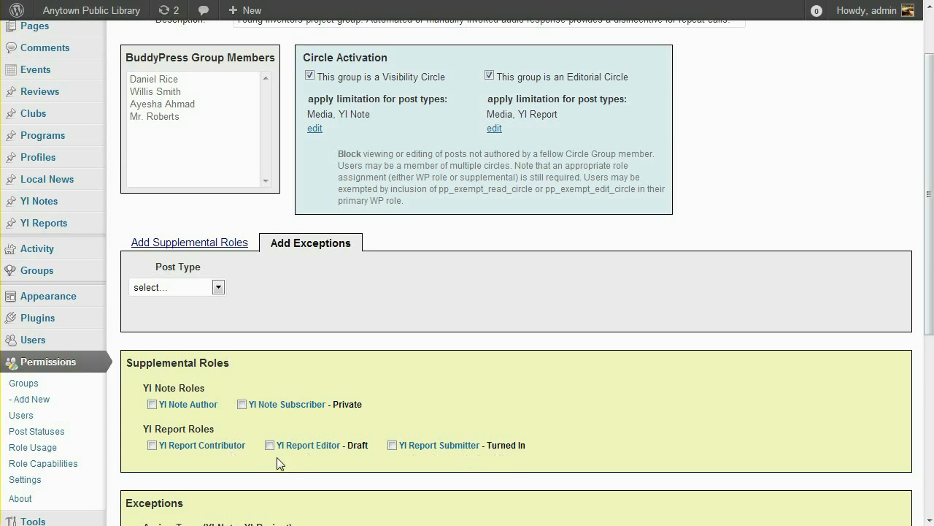
Step: Open the post status definitions and view the privacy and moderation statuses
{"action": "left_click", "coordinate": [47, 432]}
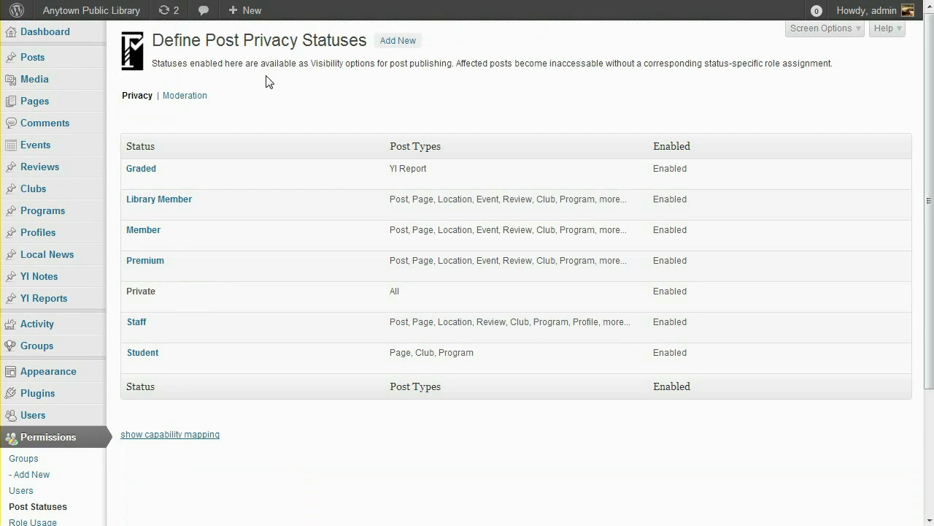
{"action": "left_click", "coordinate": [189, 97]}
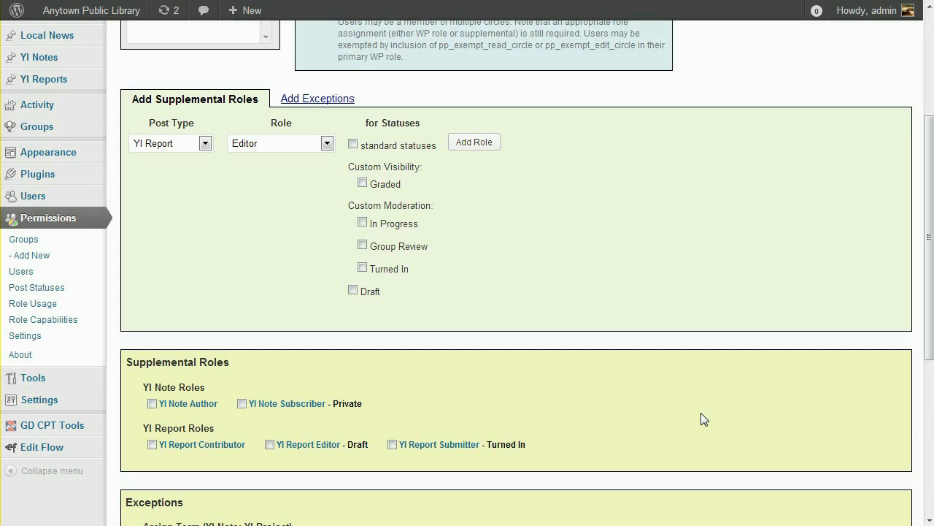
Step: Add a supplemental Author role for the Media post type to the Telemarketer Audio Avenger group and save it
{"action": "left_click", "coordinate": [205, 143]}
{"action": "left_click", "coordinate": [192, 217]}
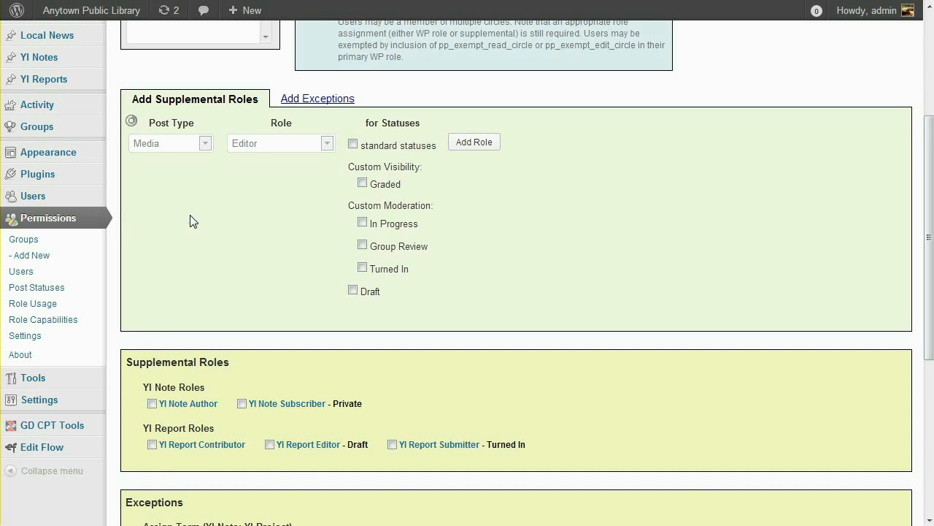
{"action": "left_click", "coordinate": [288, 143]}
{"action": "left_click", "coordinate": [291, 181]}
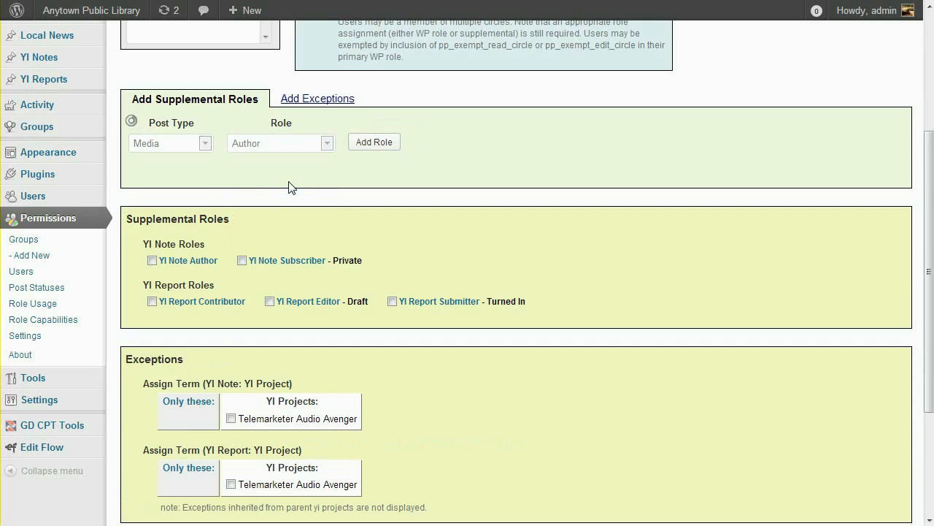
{"action": "left_click", "coordinate": [381, 142]}
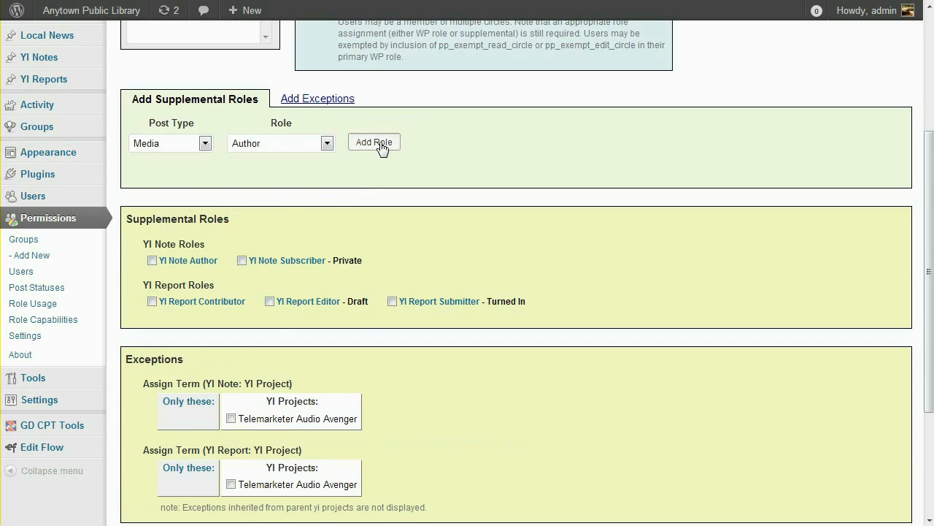
{"action": "left_click", "coordinate": [172, 232]}
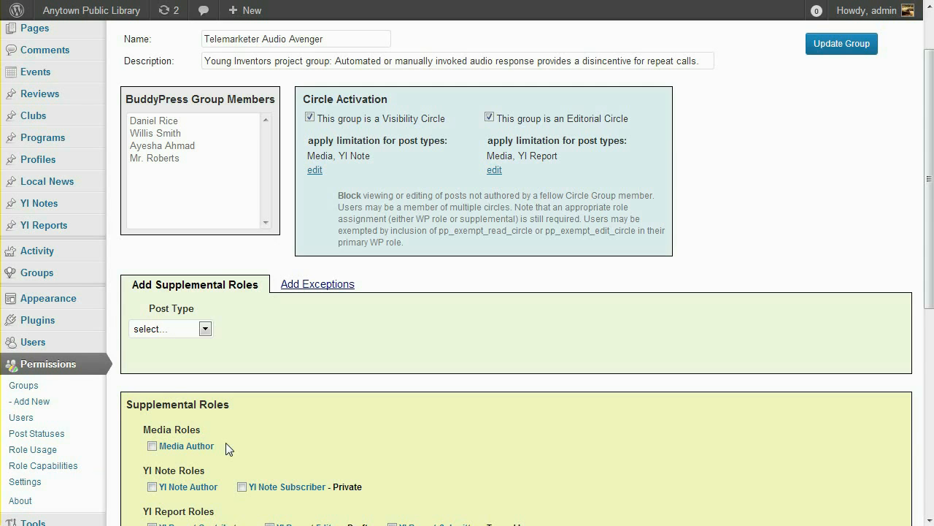
Step: Open the Press Permit editing settings again and examine the options further down the page
{"action": "right_click", "coordinate": [33, 482]}
{"action": "left_click", "coordinate": [32, 482]}
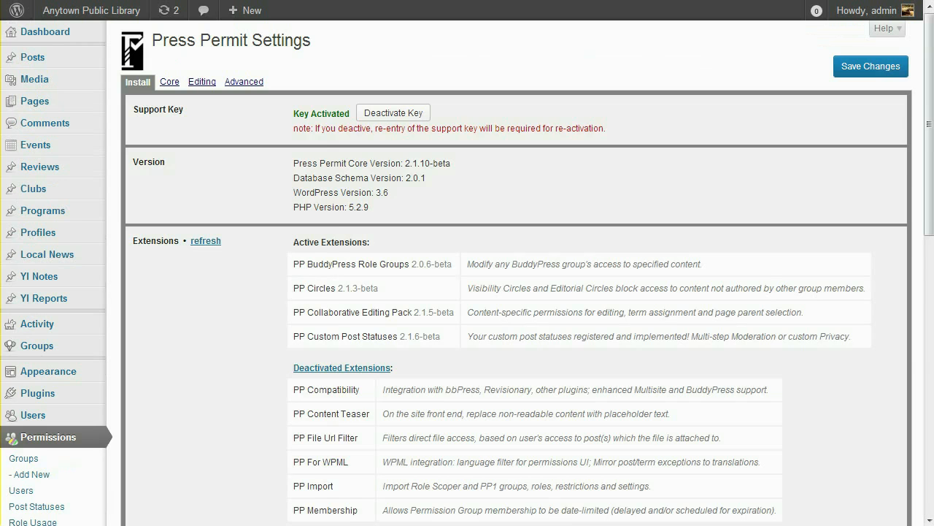
{"action": "left_click", "coordinate": [201, 81]}
{"action": "scroll", "coordinate": [271, 350], "scroll_direction": "down", "scroll_amount": 10}
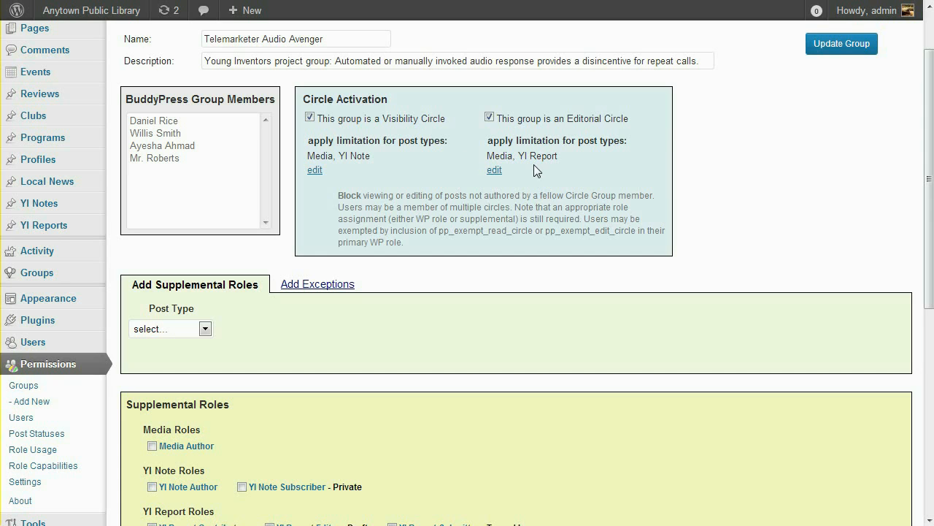
Step: Examine the Telemarketer Audio Avenger group's circle limitations, supplemental roles for notes and reports, and YI Project term exceptions
{"action": "scroll", "coordinate": [549, 167], "scroll_direction": "down", "scroll_amount": 1}
{"action": "scroll", "coordinate": [548, 166], "scroll_direction": "up", "scroll_amount": 1}
{"action": "scroll", "coordinate": [533, 164], "scroll_direction": "down", "scroll_amount": 1}
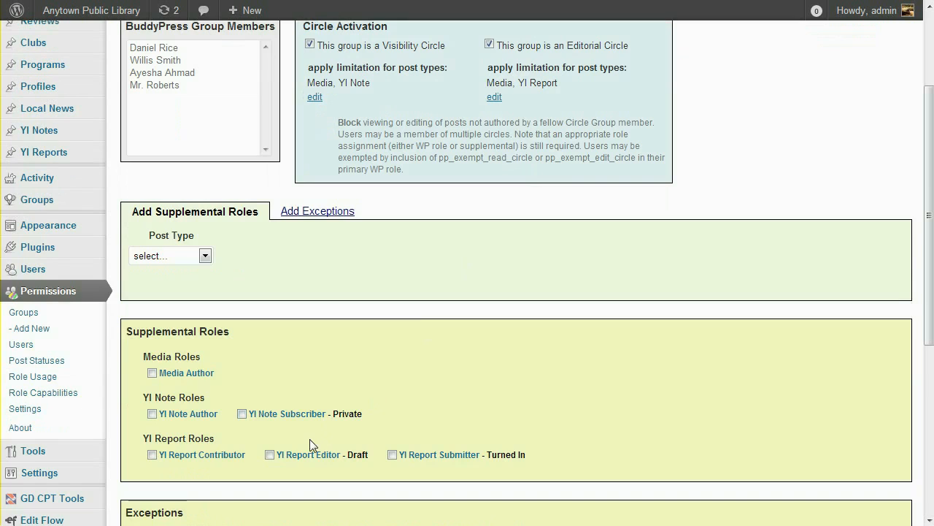
{"action": "scroll", "coordinate": [351, 465], "scroll_direction": "up", "scroll_amount": 1}
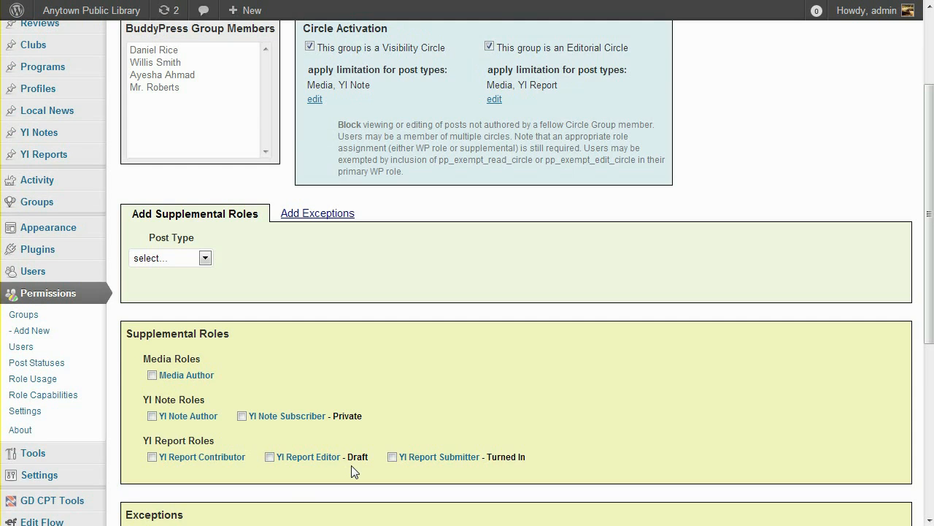
{"action": "scroll", "coordinate": [351, 470], "scroll_direction": "down", "scroll_amount": 4}
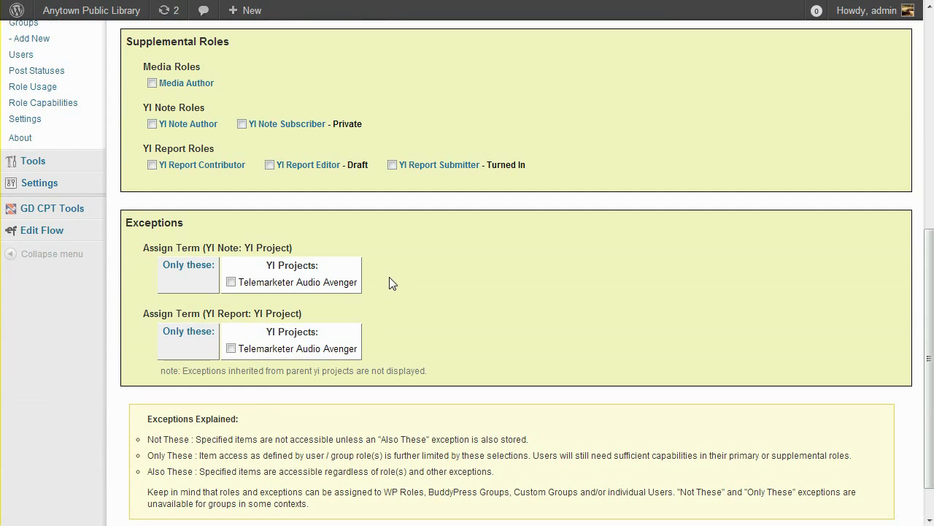
{"action": "scroll", "coordinate": [393, 283], "scroll_direction": "up", "scroll_amount": 6}
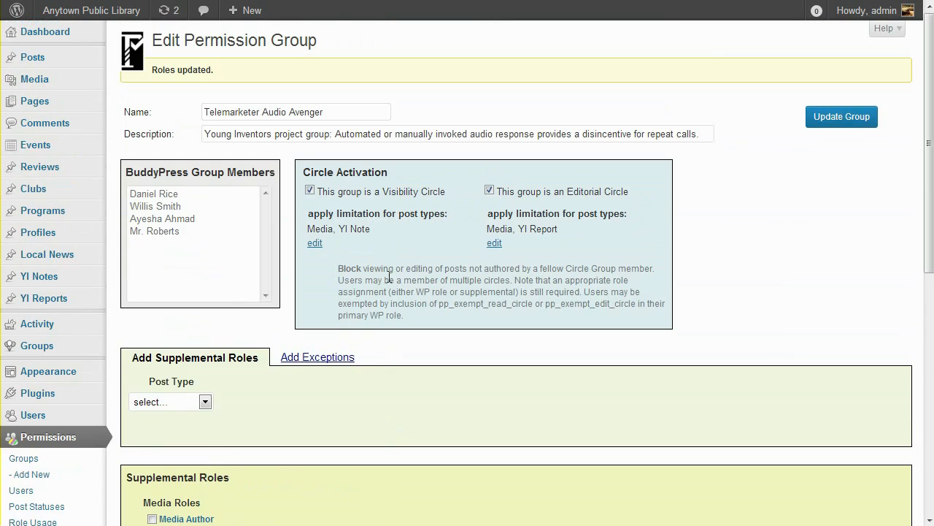
Step: View the YI Projects terms and re-examine the group's Only These exceptions for assigning YI Note and YI Report projects
{"action": "mouse_move", "coordinate": [68, 280]}
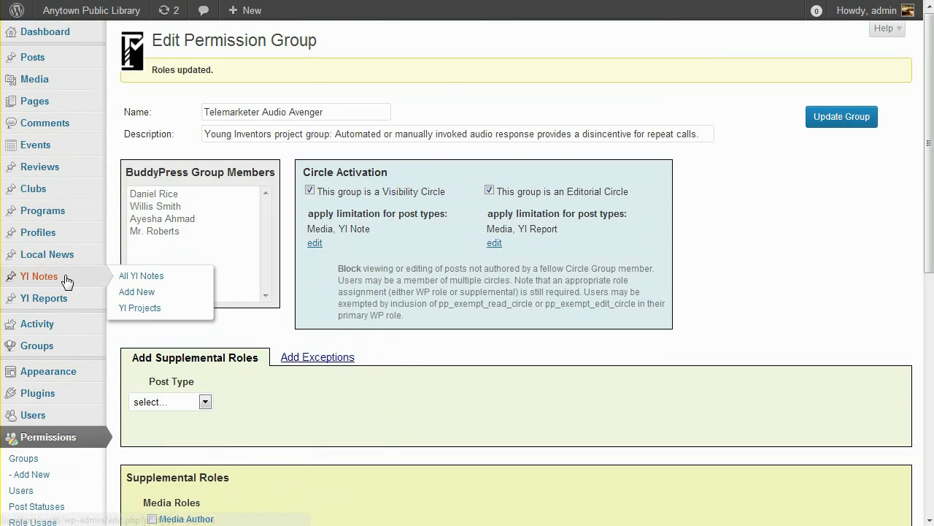
{"action": "left_click", "coordinate": [140, 307]}
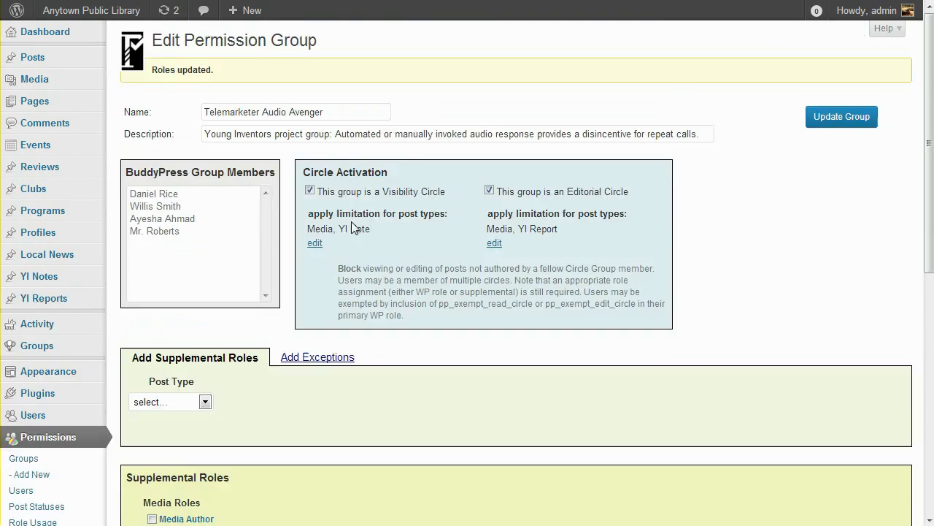
{"action": "scroll", "coordinate": [354, 229], "scroll_direction": "down", "scroll_amount": 7}
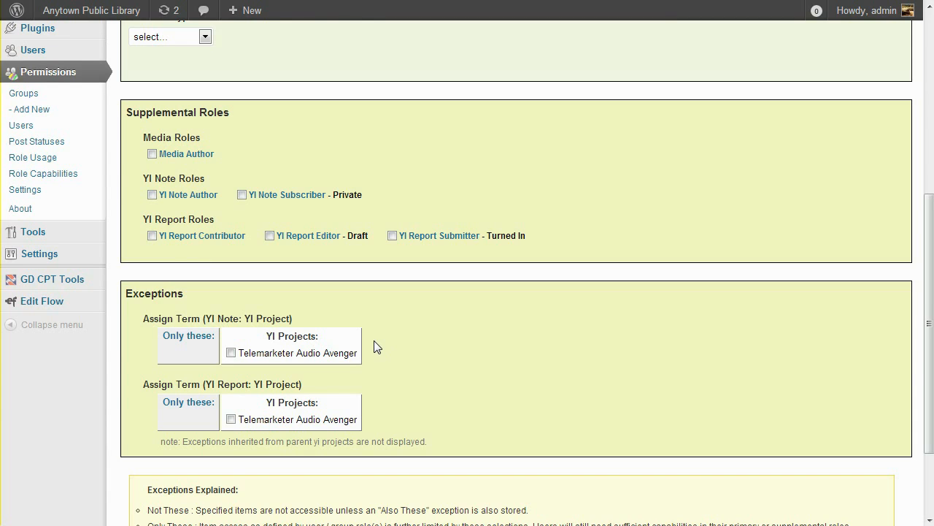
Step: Add a supplemental Subscriber role for the YI Report post type with the Graded custom visibility status and save it
{"action": "scroll", "coordinate": [377, 347], "scroll_direction": "up", "scroll_amount": 2}
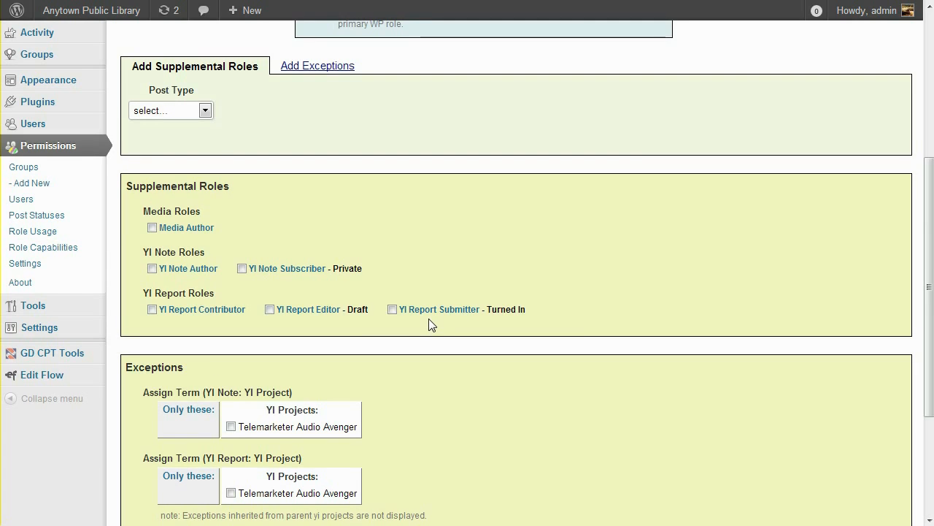
{"action": "left_click", "coordinate": [205, 110]}
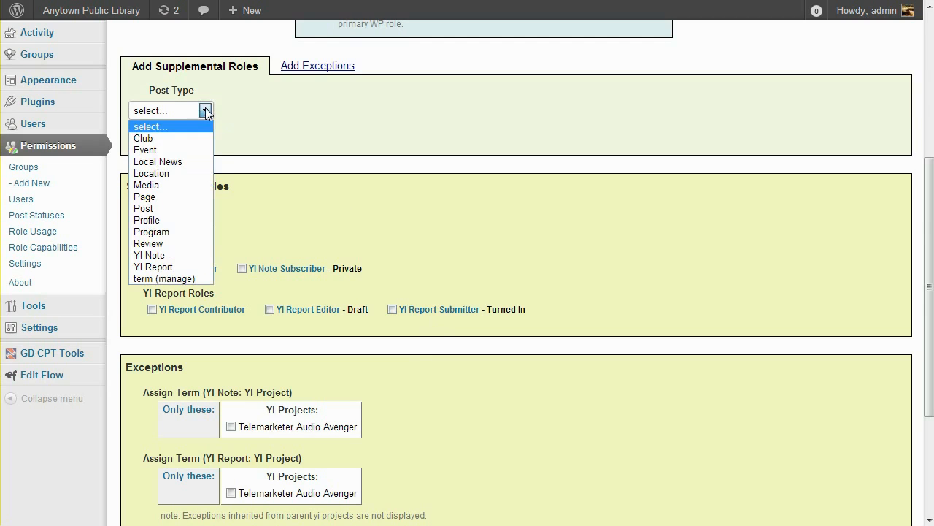
{"action": "left_click", "coordinate": [185, 267]}
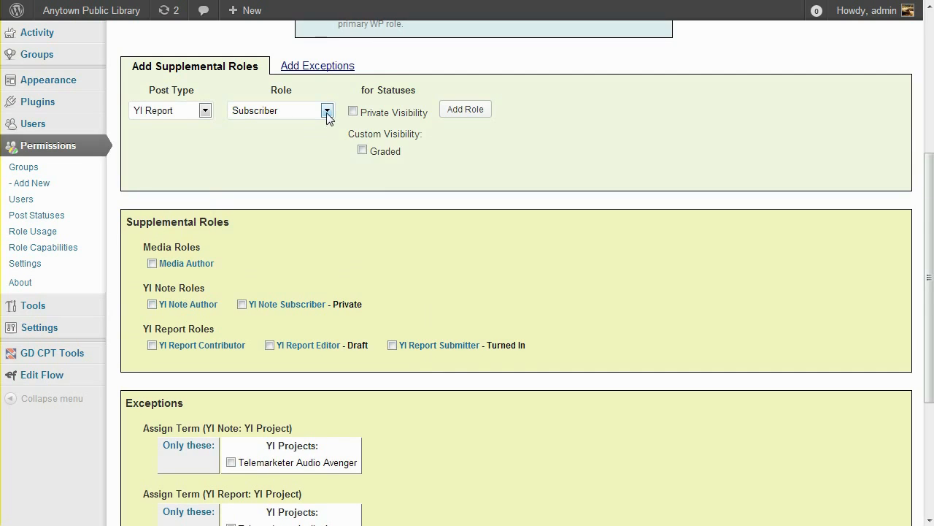
{"action": "left_click", "coordinate": [363, 151]}
{"action": "left_click", "coordinate": [471, 119]}
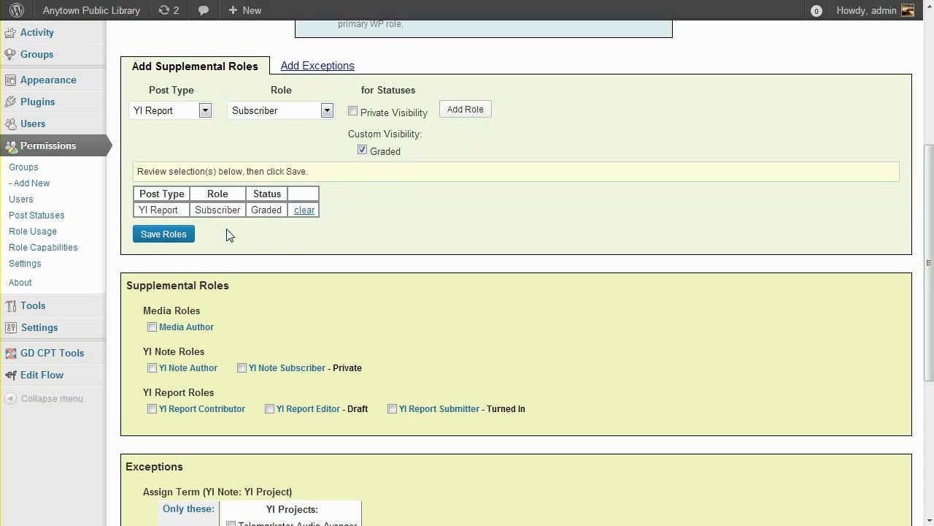
{"action": "left_click", "coordinate": [161, 235]}
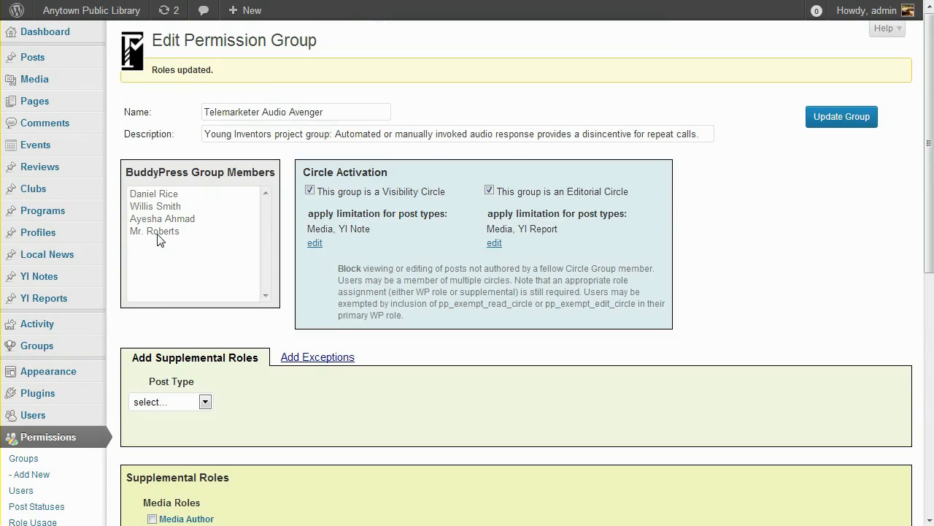
Step: Extend the group's Visibility Circle limitation to the YI Report post type and update the group
{"action": "scroll", "coordinate": [160, 241], "scroll_direction": "down", "scroll_amount": 2}
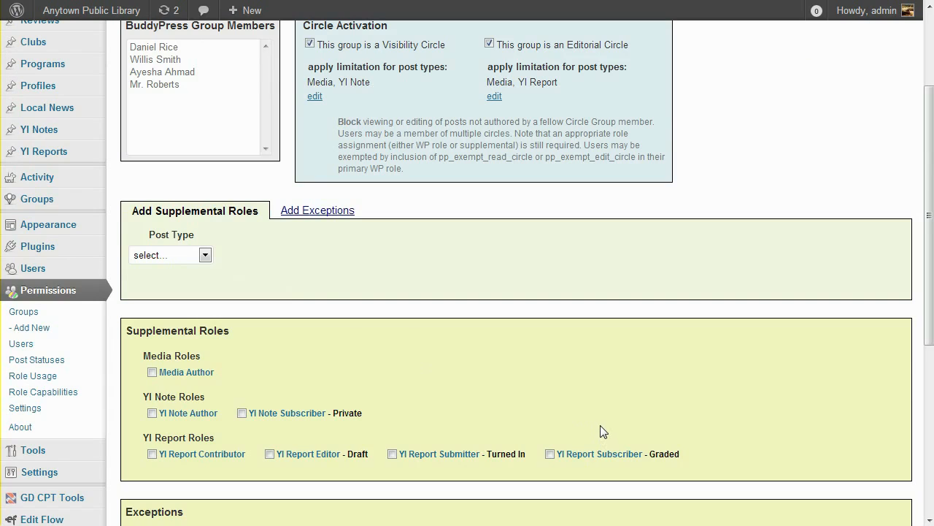
{"action": "left_click", "coordinate": [314, 96]}
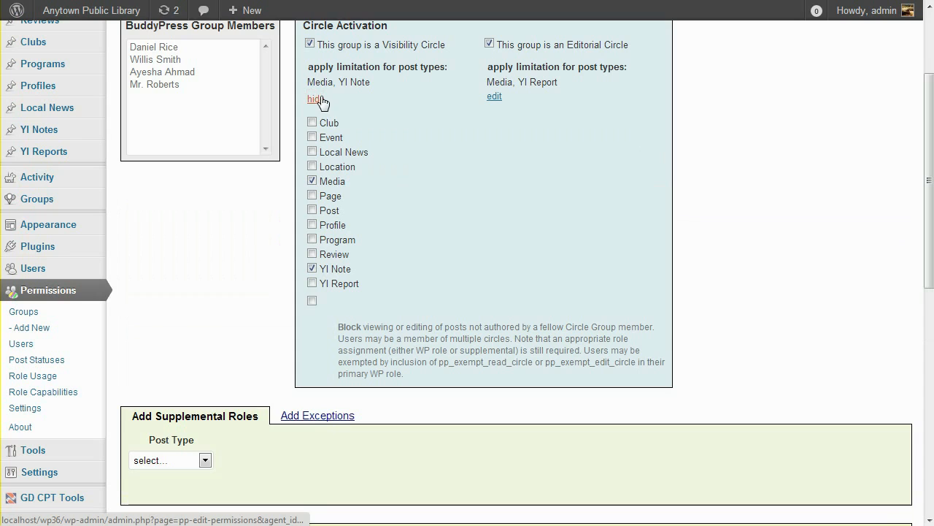
{"action": "left_click", "coordinate": [311, 284]}
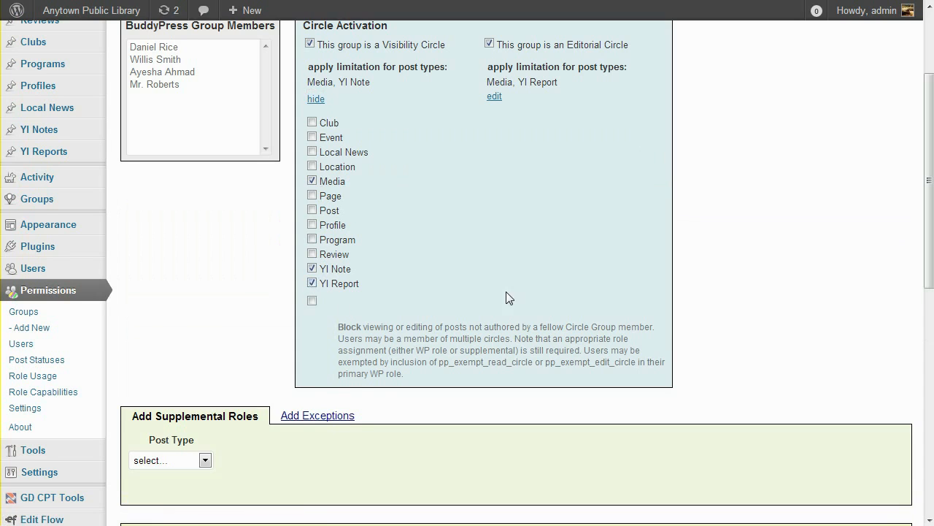
{"action": "scroll", "coordinate": [513, 292], "scroll_direction": "up", "scroll_amount": 2}
{"action": "left_click", "coordinate": [832, 122]}
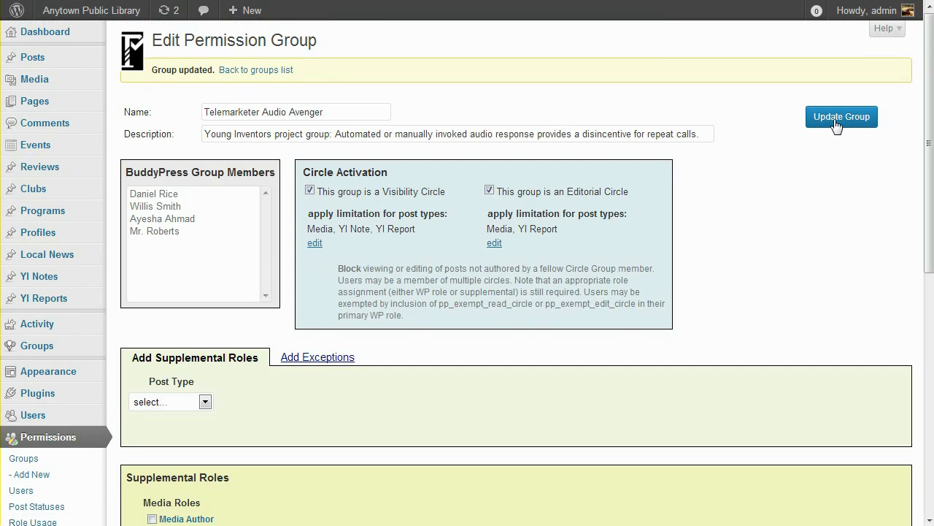
{"action": "scroll", "coordinate": [818, 204], "scroll_direction": "down", "scroll_amount": 1}
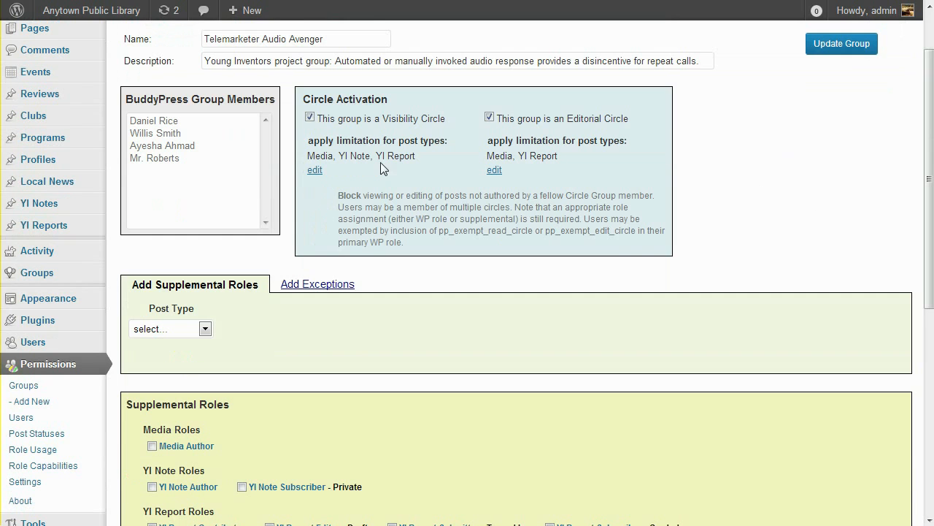
Step: Open the YI Leadership permission group and examine its members, supplemental roles and exceptions
{"action": "scroll", "coordinate": [416, 127], "scroll_direction": "down", "scroll_amount": 1}
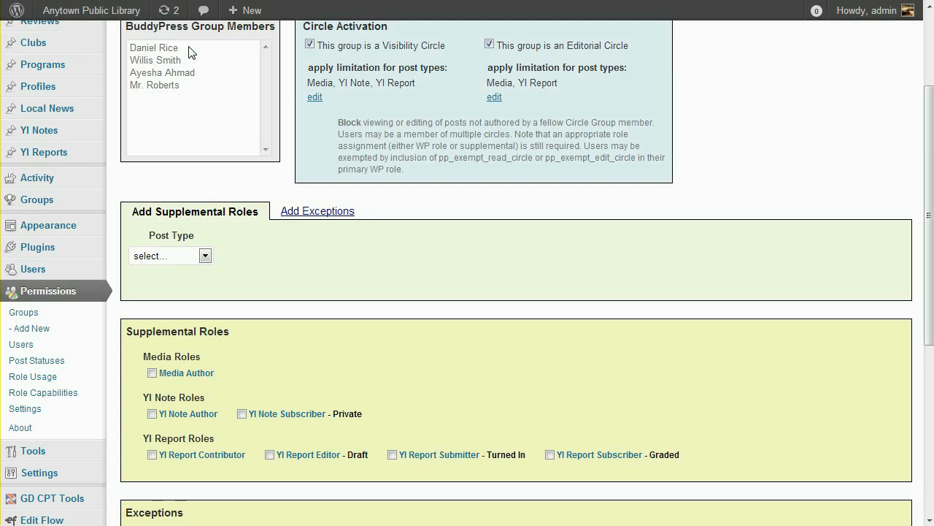
{"action": "left_click", "coordinate": [15, 311]}
{"action": "scroll", "coordinate": [119, 317], "scroll_direction": "down", "scroll_amount": 3}
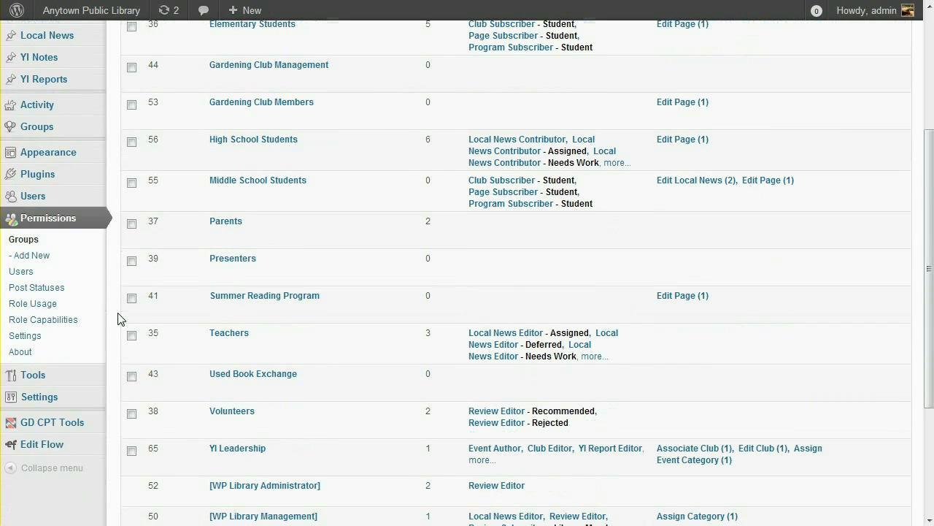
{"action": "left_click", "coordinate": [220, 452]}
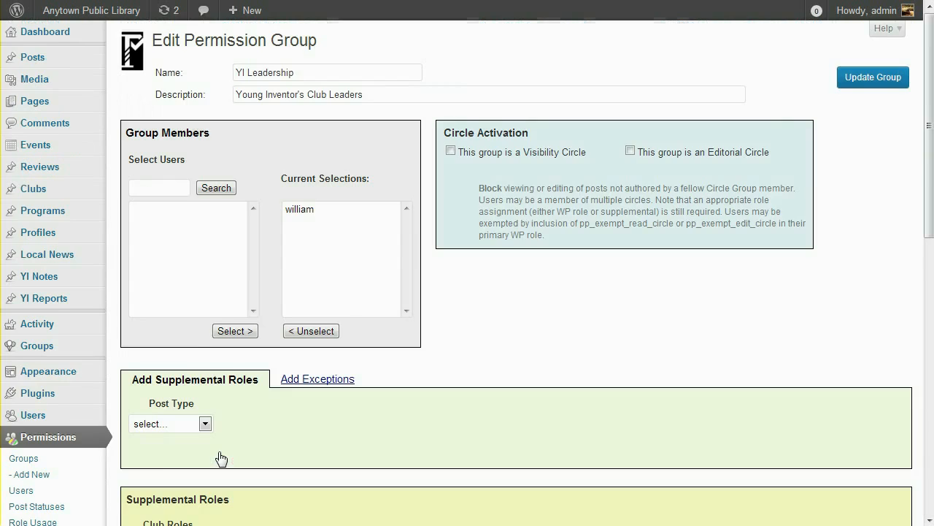
{"action": "scroll", "coordinate": [219, 455], "scroll_direction": "down", "scroll_amount": 6}
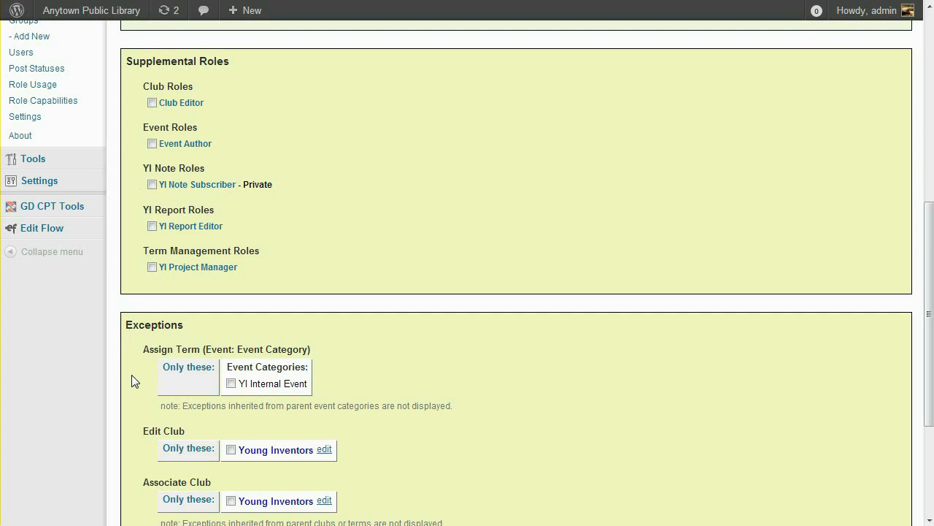
{"action": "scroll", "coordinate": [133, 380], "scroll_direction": "down", "scroll_amount": 1}
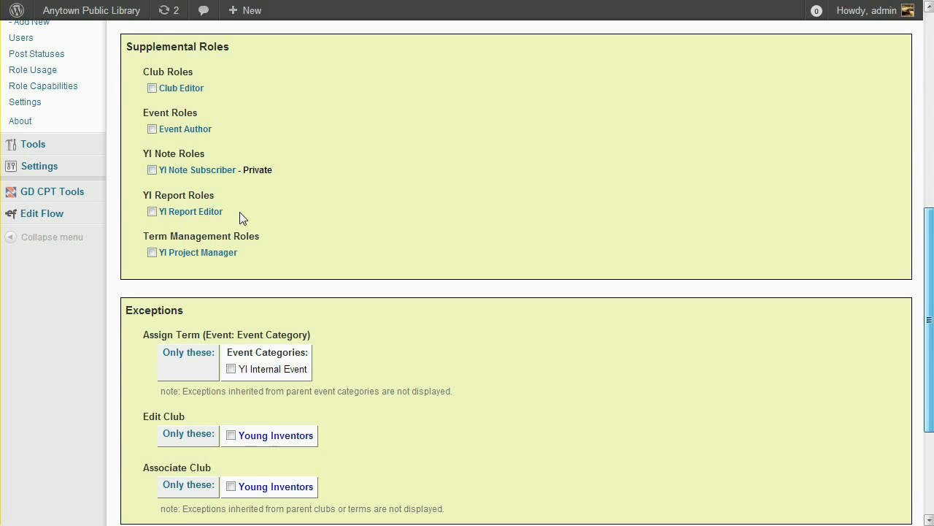
Step: Open the Press Permit settings separately and view the Advanced options
{"action": "right_click", "coordinate": [30, 108]}
{"action": "left_click", "coordinate": [73, 113]}
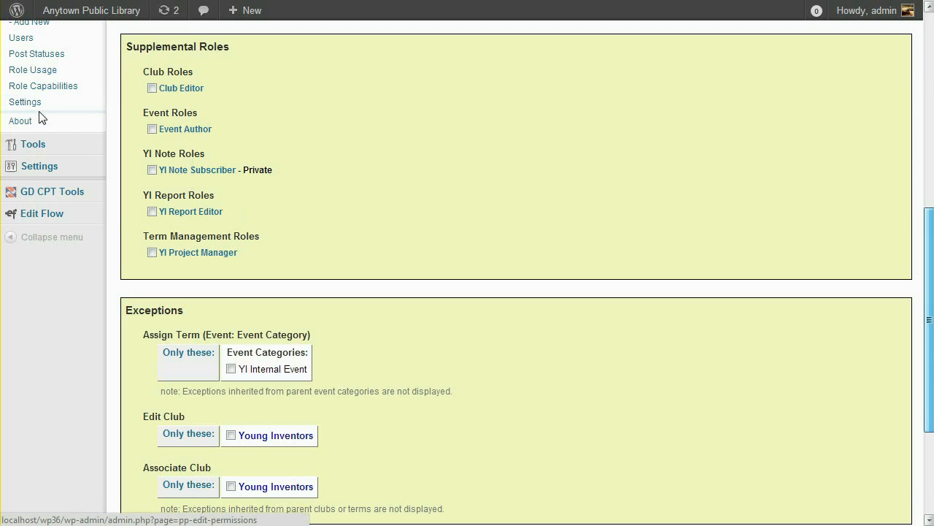
{"action": "left_click", "coordinate": [278, 1]}
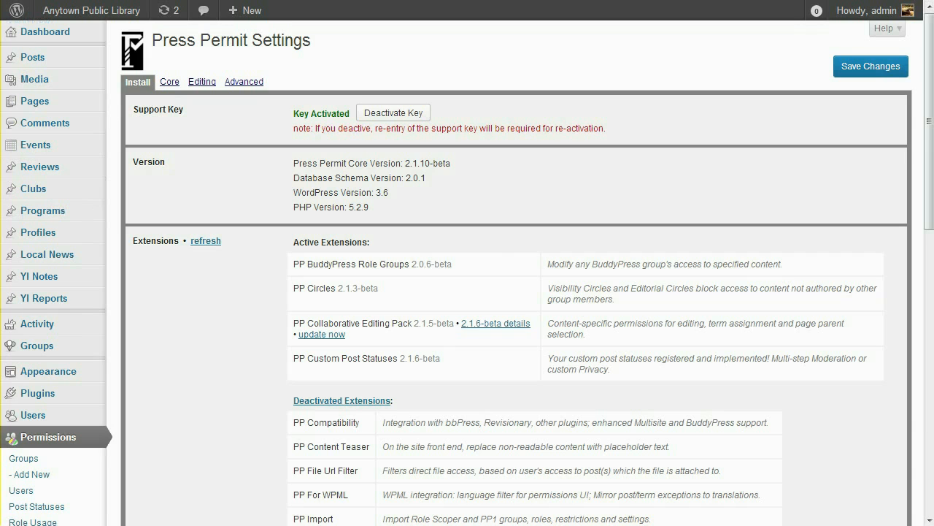
{"action": "left_click", "coordinate": [255, 86]}
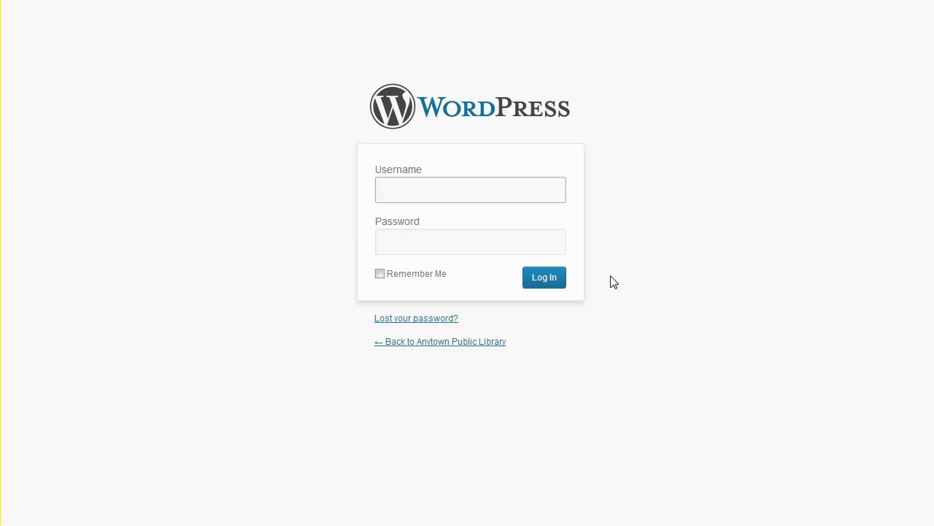
Step: Log in to the library site as a project group member, entering the username and account password
{"action": "type", "text": "willis"}
{"action": "key", "text": "Tab"}
{"action": "type", "text": "••••••"}
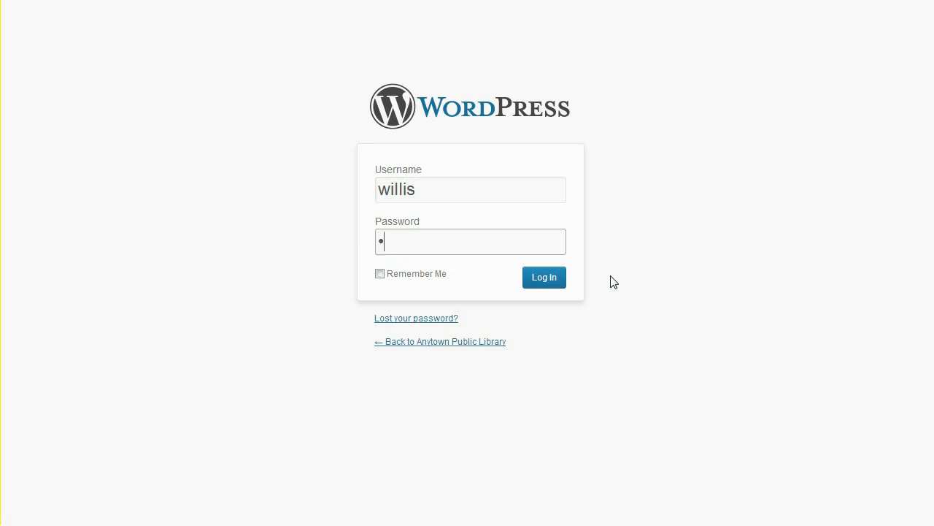
{"action": "key", "text": "Return"}
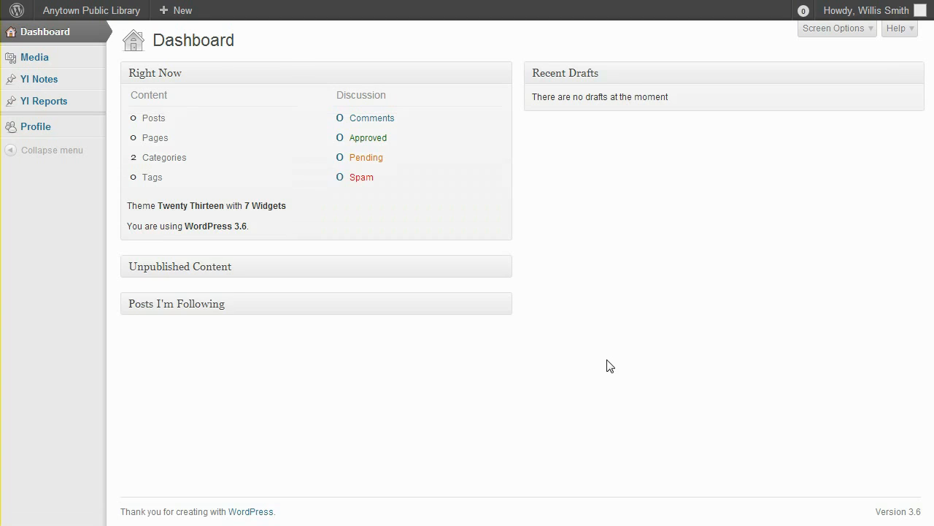
Step: View the media library, and open the YI report "Project Report (working draft)" to check which statuses it can be given
{"action": "left_click", "coordinate": [46, 65]}
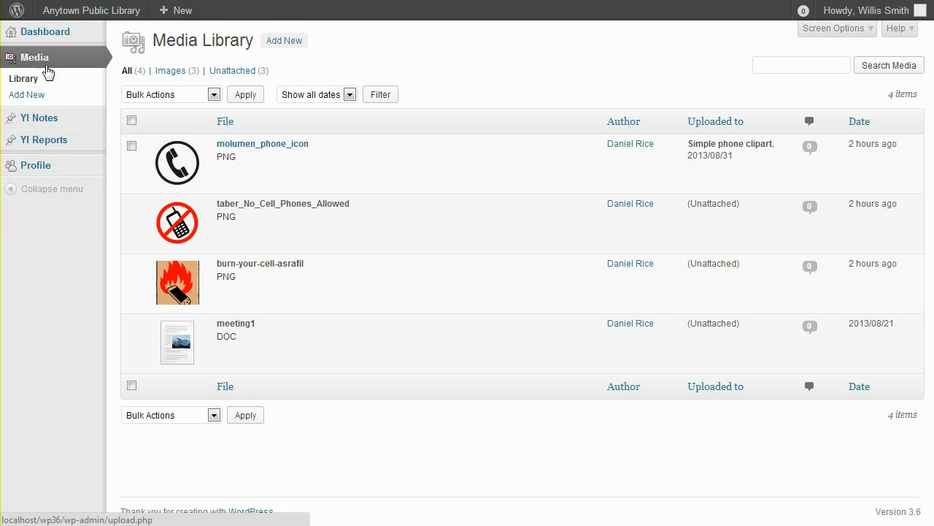
{"action": "left_click", "coordinate": [46, 141]}
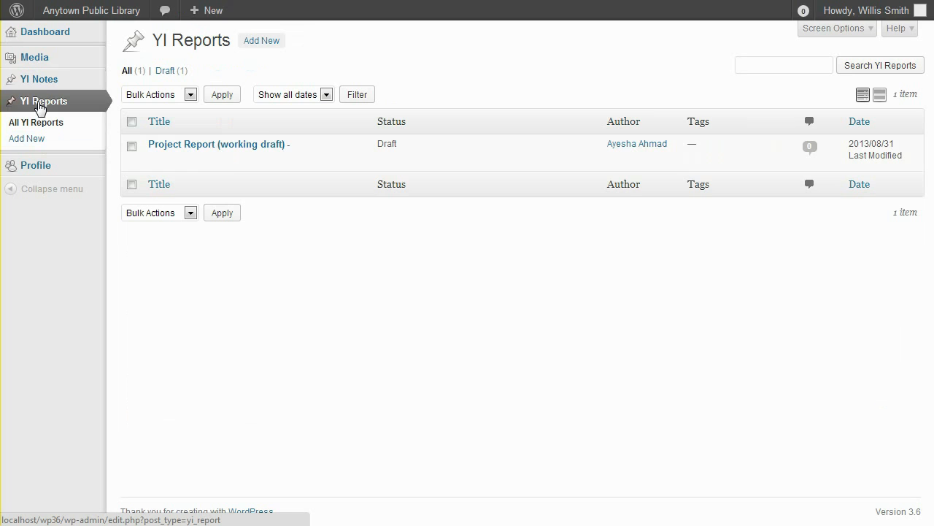
{"action": "left_click", "coordinate": [174, 145]}
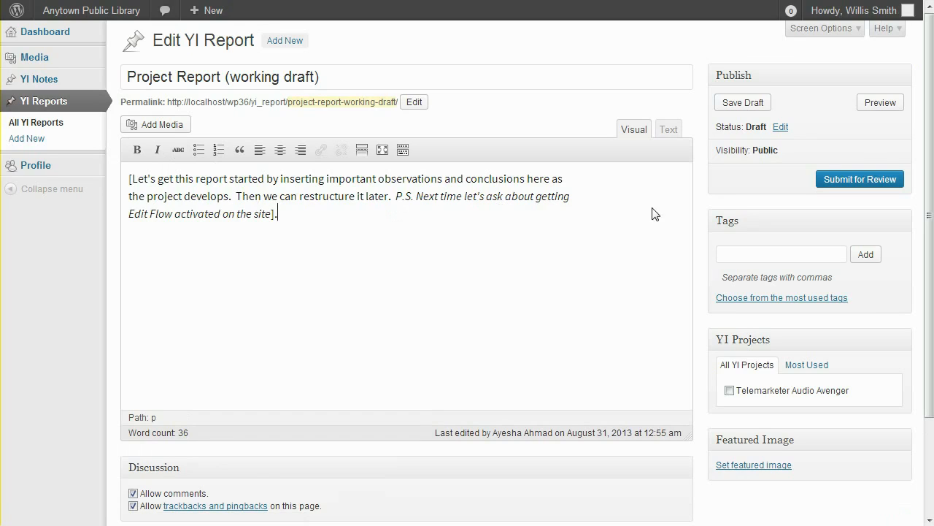
{"action": "left_click", "coordinate": [779, 128]}
{"action": "left_click", "coordinate": [774, 147]}
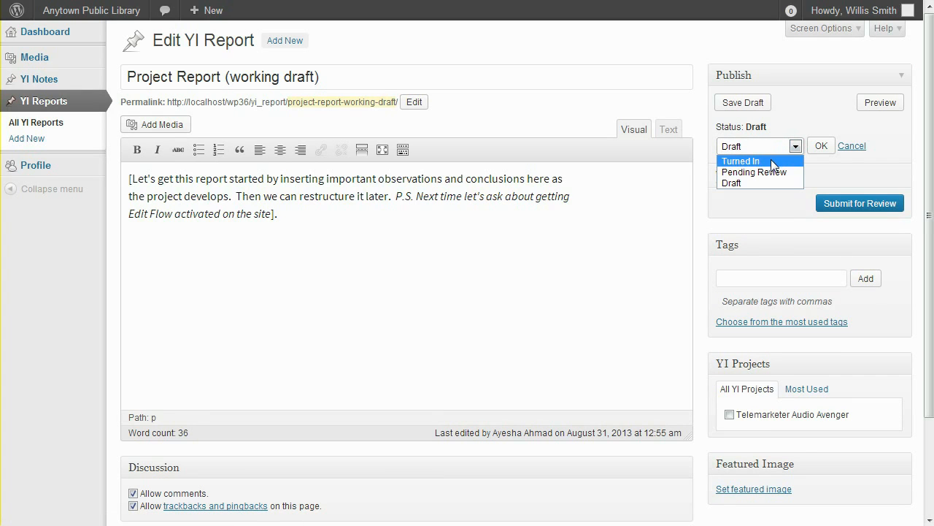
{"action": "left_click", "coordinate": [796, 126]}
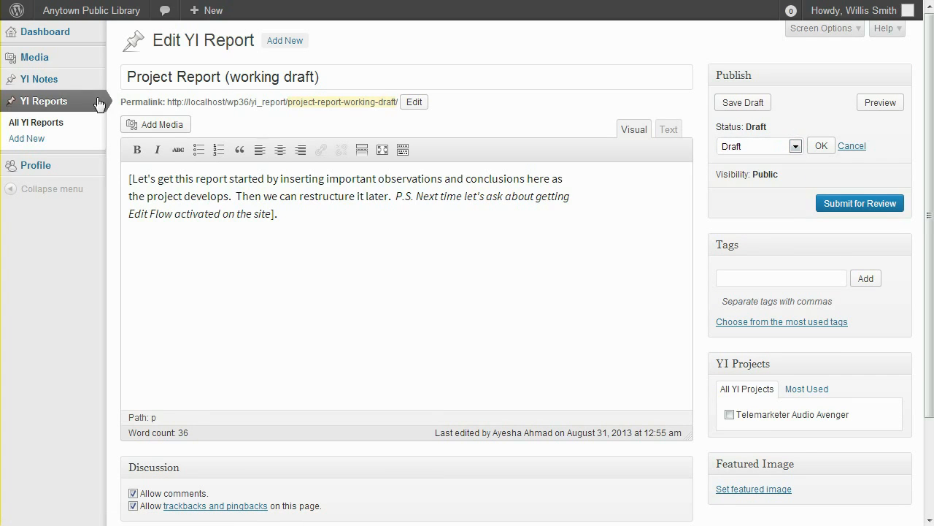
Step: View the member's YI Notes list and examine the group's notes on the site's front-end archive, including "Simple phone clipart"
{"action": "left_click", "coordinate": [41, 87]}
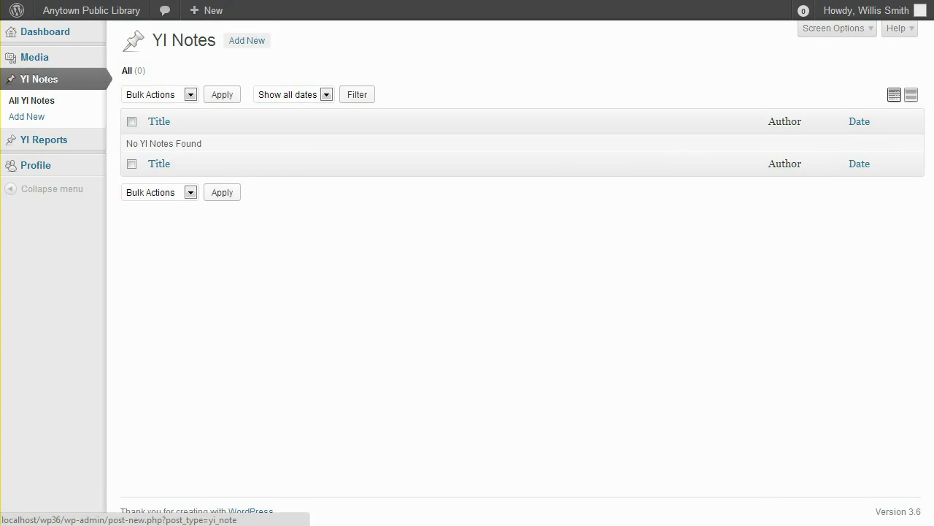
{"action": "key", "text": "ctrl+Tab"}
{"action": "scroll", "coordinate": [192, 121], "scroll_direction": "down", "scroll_amount": 8}
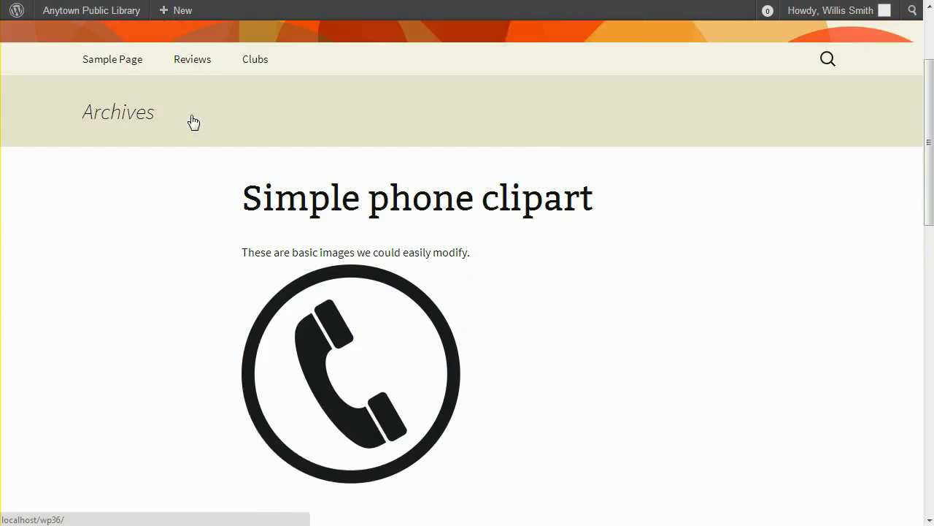
{"action": "scroll", "coordinate": [192, 121], "scroll_direction": "down", "scroll_amount": 2}
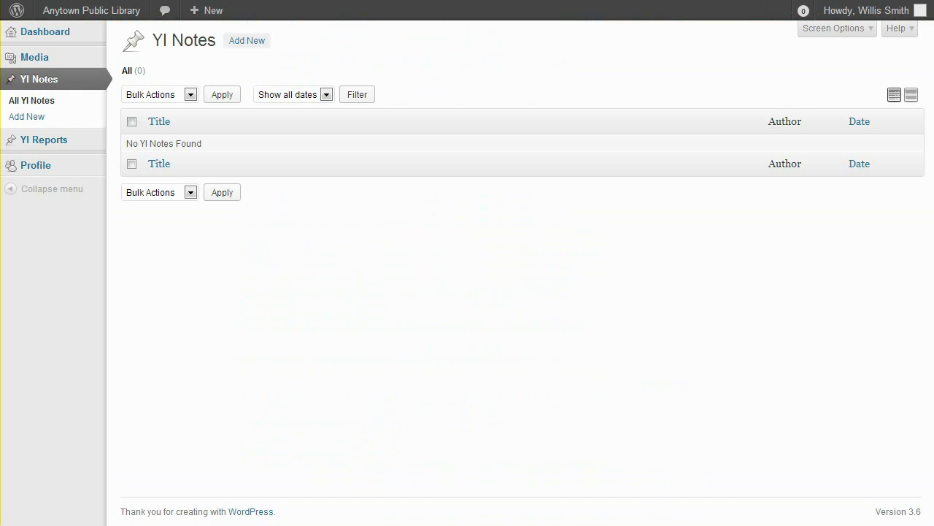
Step: Start a new YI note titled "Audio clips to consider" reading "Some of these public domain clips seem like a good fit. What do you think?"
{"action": "left_click", "coordinate": [245, 42]}
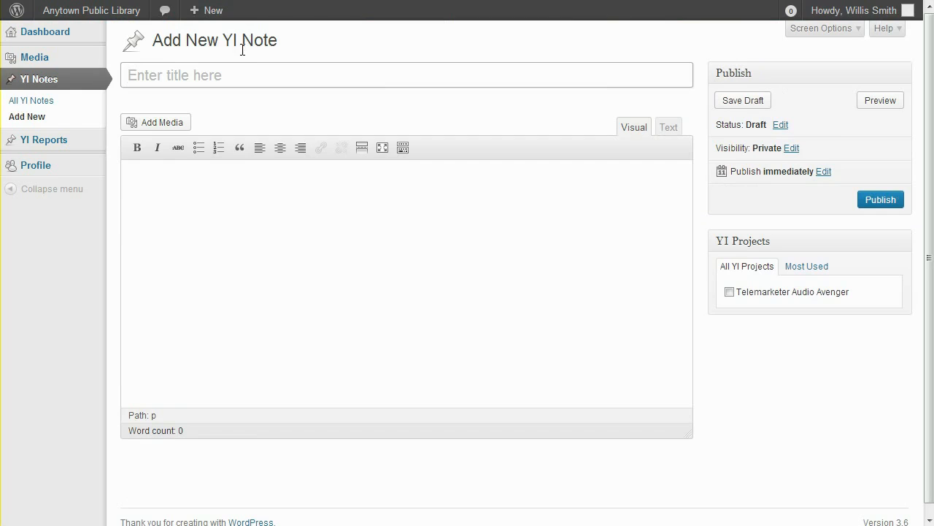
{"action": "left_click", "coordinate": [210, 75]}
{"action": "type", "text": "Audio clips to consider"}
{"action": "key", "text": "Tab"}
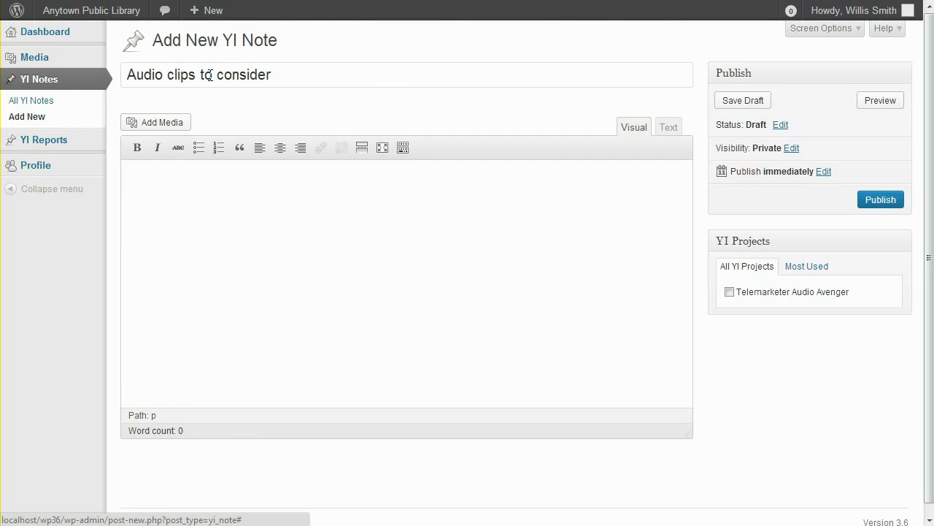
{"action": "type", "text": "Some of these public domain clips seem like a good fit. What do you think?"}
Step: Insert the nine WAV clips from Hiena.wav to Modem.wav into the note as embedded players and publish it privately
{"action": "left_click", "coordinate": [153, 129]}
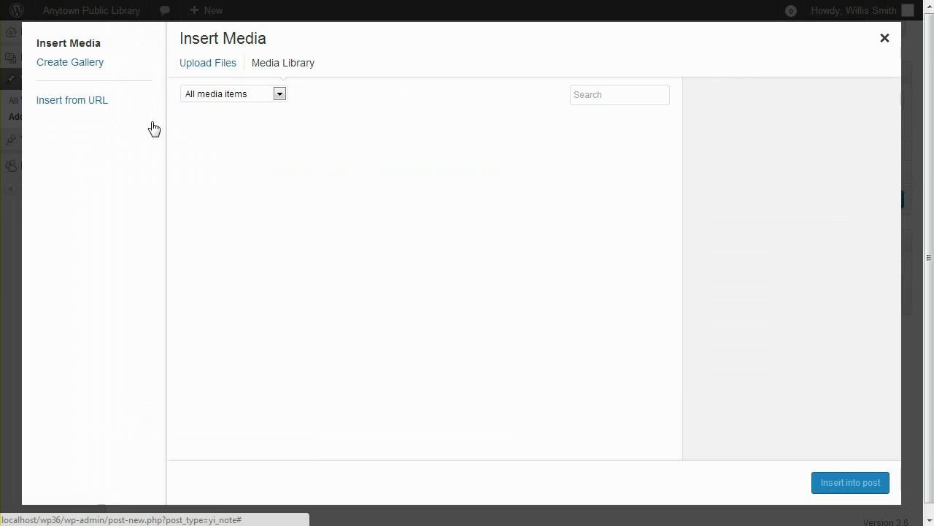
{"action": "left_click_drag", "start_coordinate": [933, 241], "coordinate": [619, 259]}
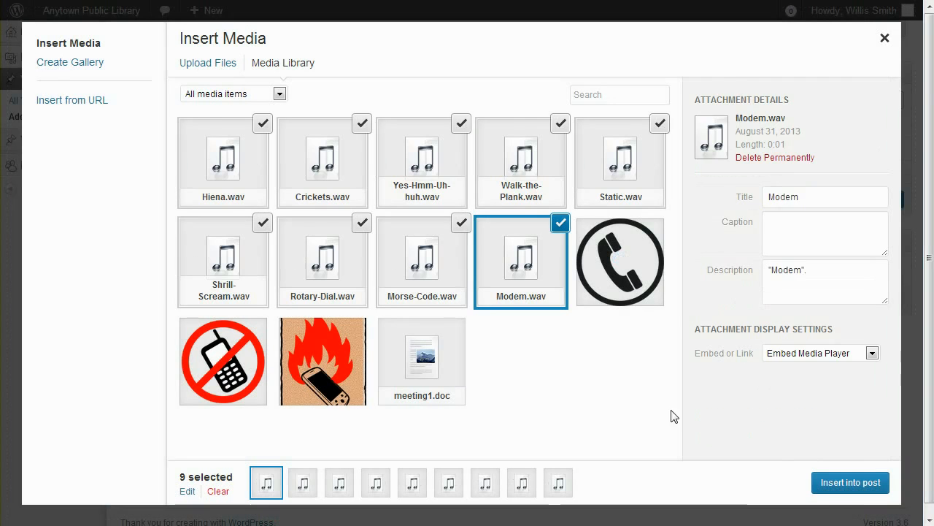
{"action": "left_click", "coordinate": [833, 484]}
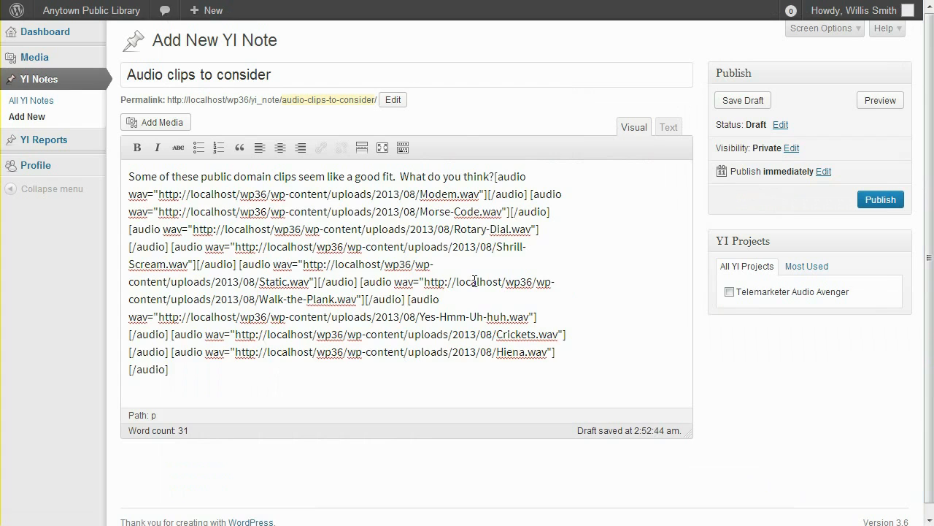
{"action": "left_click", "coordinate": [872, 201]}
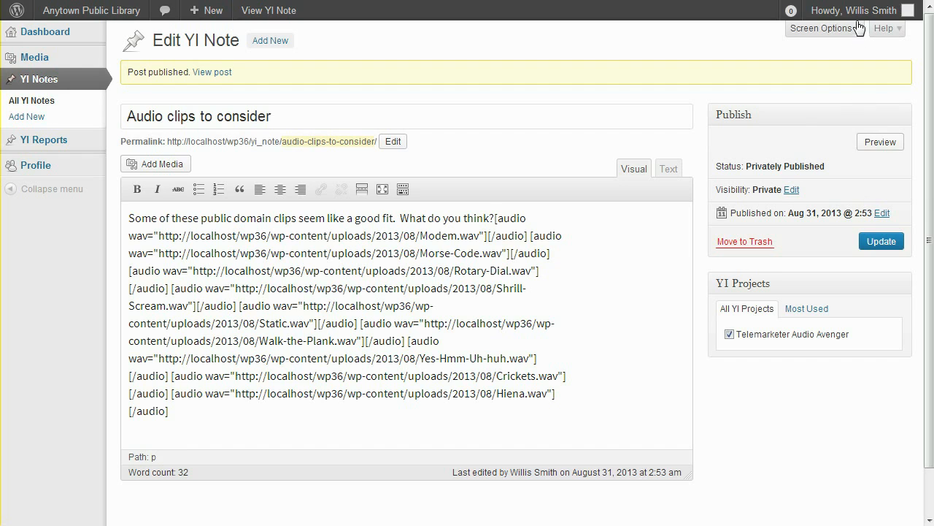
Step: Log out and log in as a Fridge Frost Alarm group member, entering the username and account password
{"action": "mouse_move", "coordinate": [858, 18]}
{"action": "left_click", "coordinate": [828, 95]}
{"action": "left_click", "coordinate": [406, 229]}
{"action": "type", "text": "anna"}
{"action": "key", "text": "Tab"}
{"action": "type", "text": "******"}
{"action": "key", "text": "Return"}
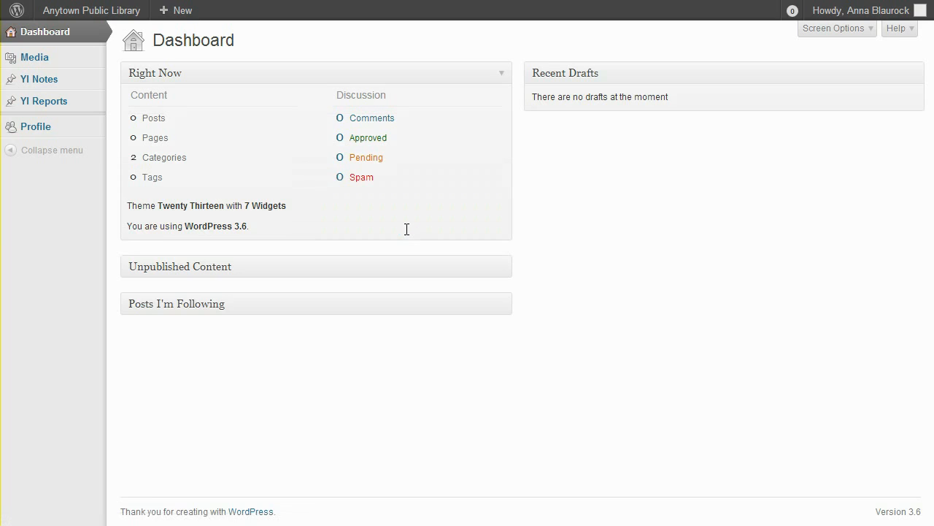
Step: View this member's media library and open the YI note "Flow Rate: a few links" from the YI Notes list
{"action": "left_click", "coordinate": [44, 61]}
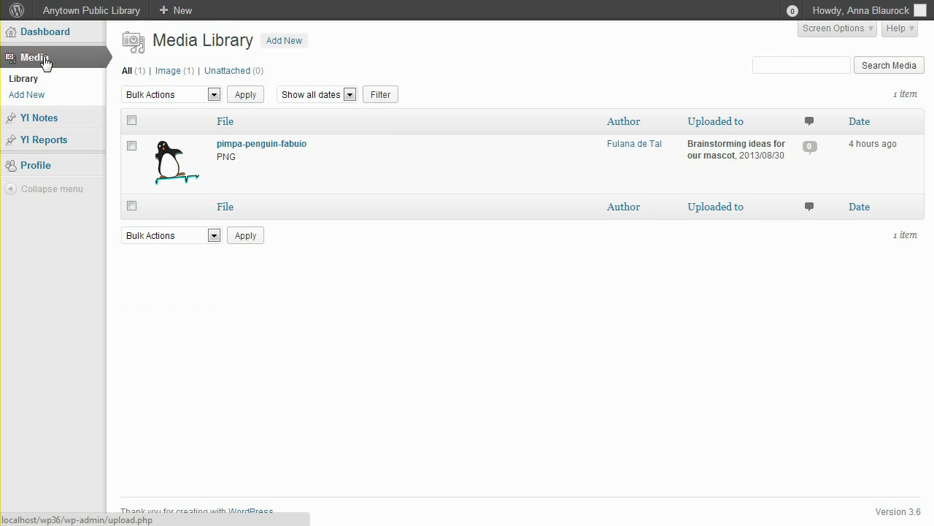
{"action": "left_click", "coordinate": [46, 117]}
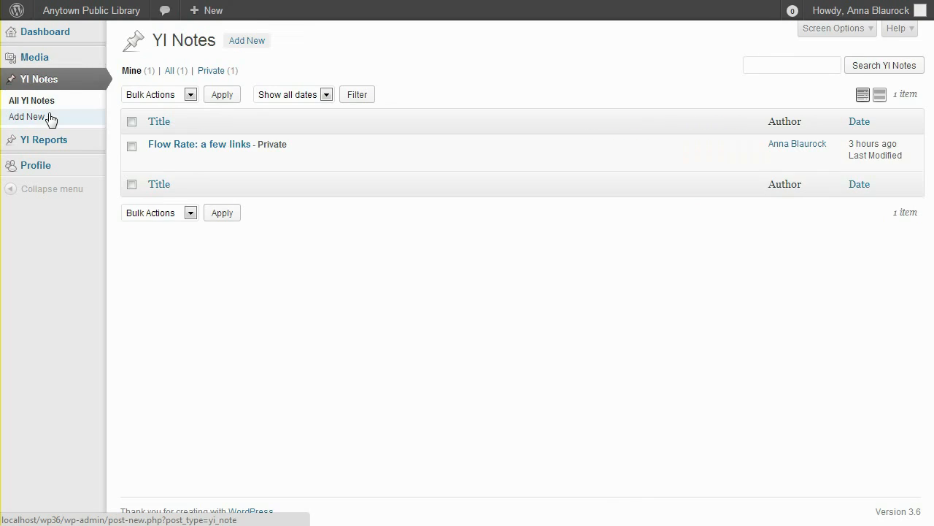
{"action": "left_click", "coordinate": [176, 145]}
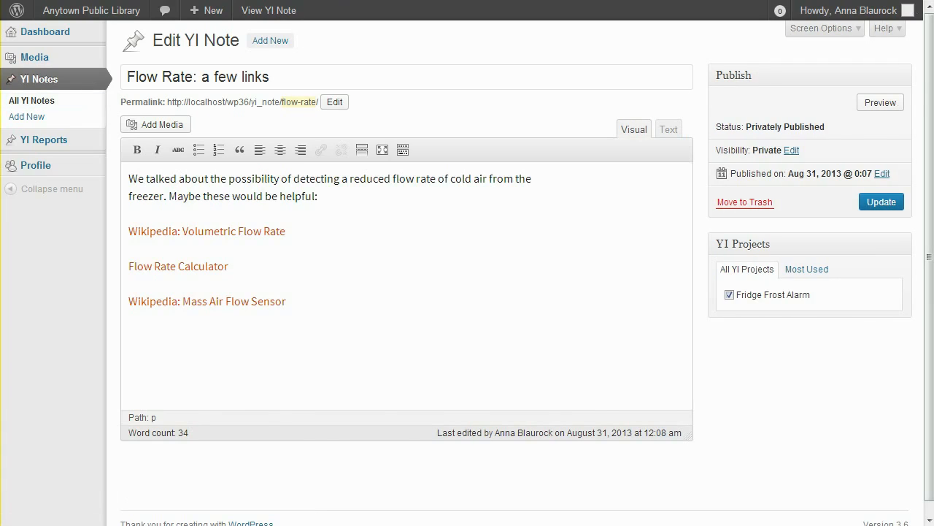
Step: Examine the group's notes on the front-end archive, from "Flow Rate: a few links" to "Brainstorming ideas for our mascot", and return to the note editor
{"action": "key", "text": "ctrl+Tab"}
{"action": "scroll", "coordinate": [390, 194], "scroll_direction": "down", "scroll_amount": 2}
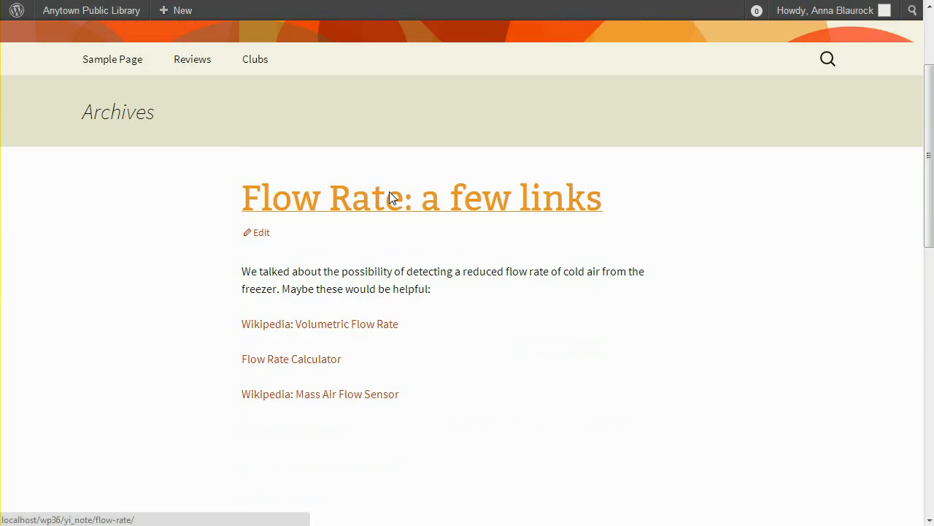
{"action": "scroll", "coordinate": [390, 197], "scroll_direction": "down", "scroll_amount": 5}
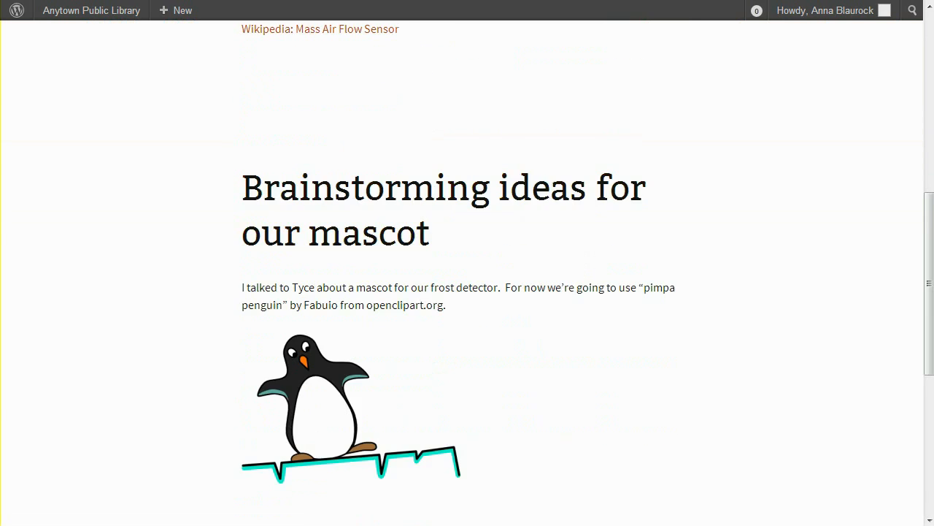
{"action": "key", "text": "ctrl+Tab"}
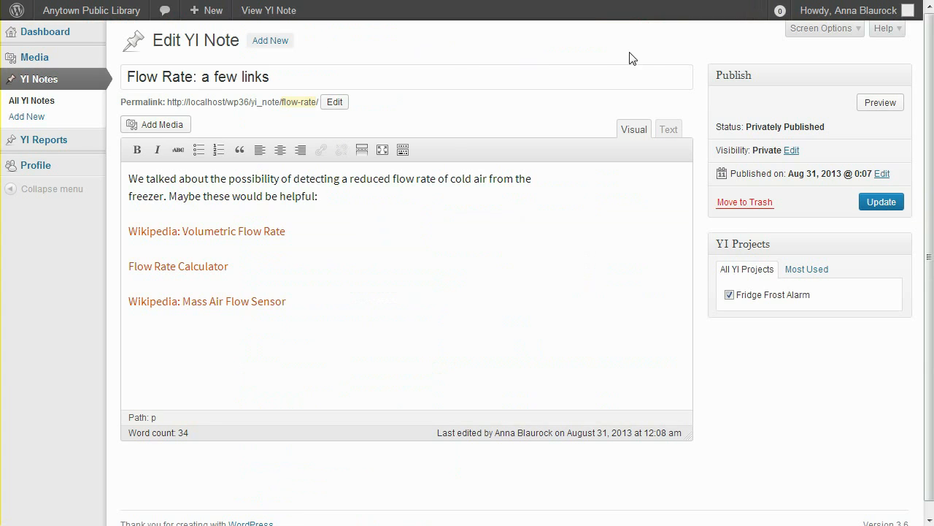
Step: Switch accounts by logging out and logging back in as the Telemarketer Audio Avenger group member
{"action": "mouse_move", "coordinate": [905, 17]}
{"action": "left_click", "coordinate": [823, 97]}
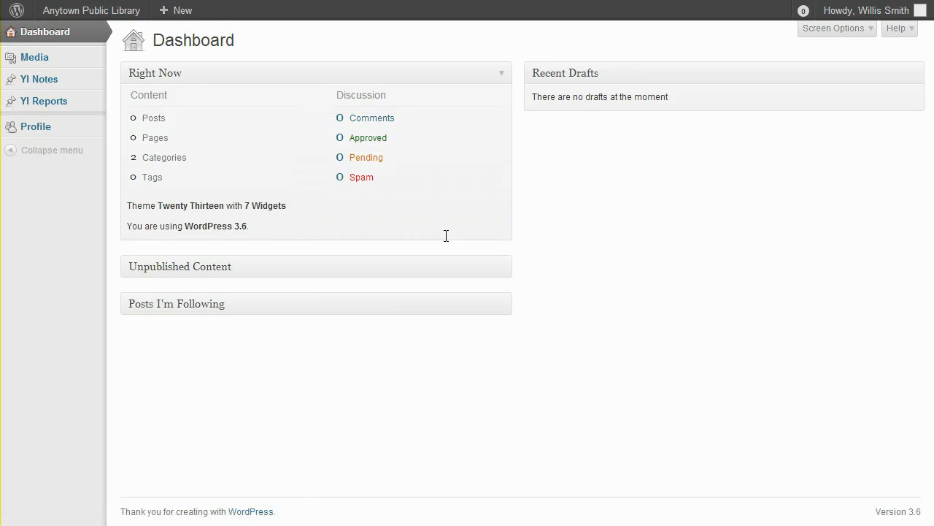
Step: Append to "Project Report (working draft)": "Let's just pretend this is a finished report so we can demonstrate the customized submission and grading process."
{"action": "left_click", "coordinate": [103, 106]}
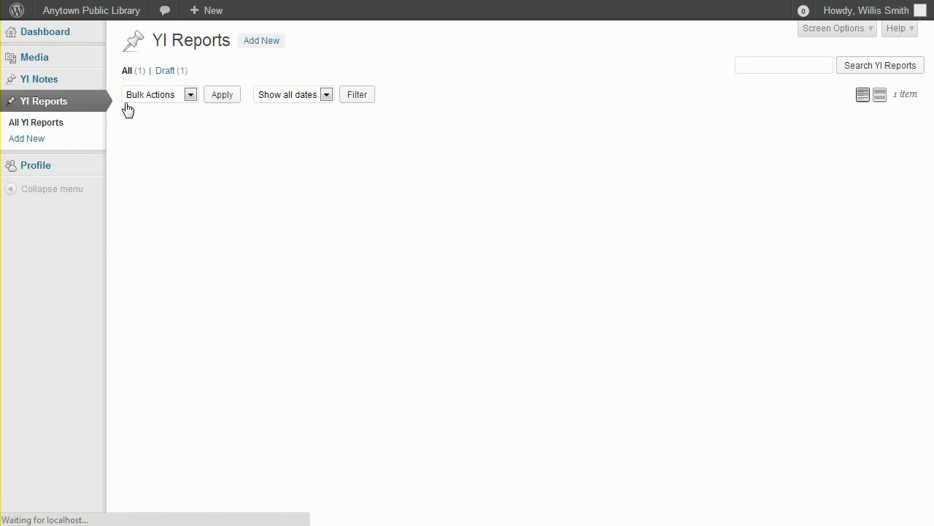
{"action": "left_click", "coordinate": [175, 146]}
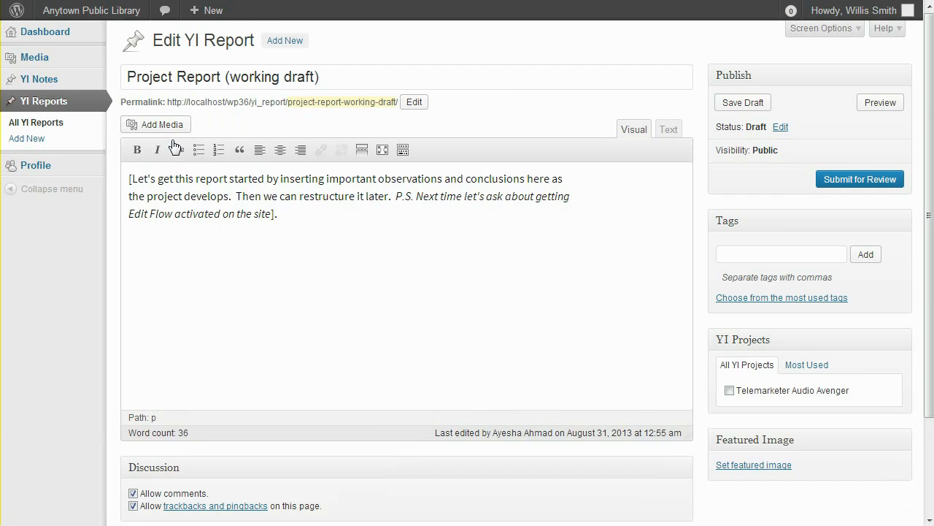
{"action": "key", "text": "Return"}
{"action": "type", "text": "Let's just pretend this is a finished report so we can demonstrate the customized submission and grading process."}
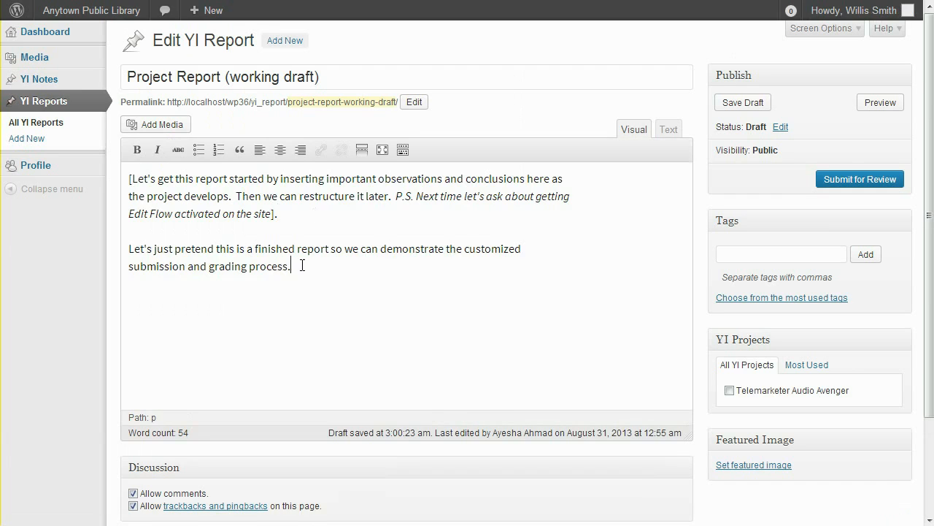
Step: Set the report's status to Turned In, save it, and return to the YI Reports list
{"action": "left_click", "coordinate": [780, 126]}
{"action": "left_click", "coordinate": [795, 147]}
{"action": "left_click", "coordinate": [778, 156]}
{"action": "left_click", "coordinate": [822, 147]}
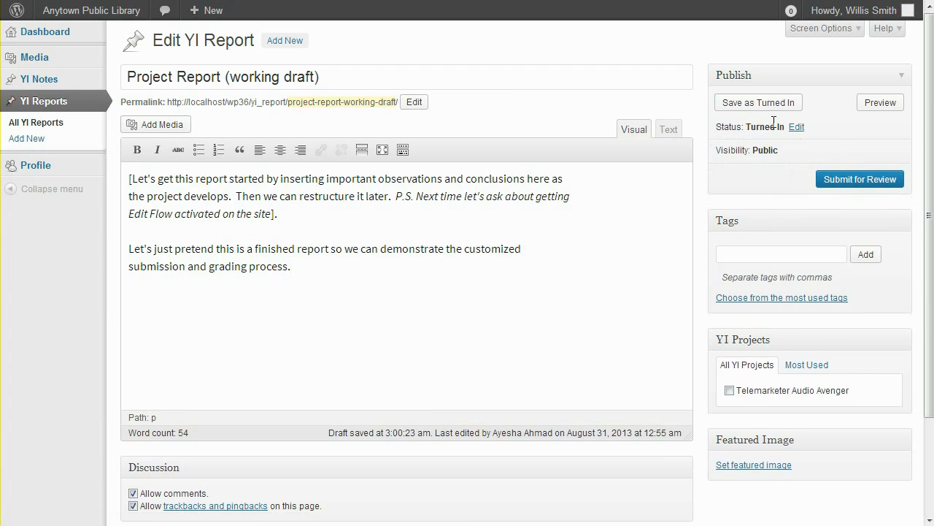
{"action": "left_click", "coordinate": [757, 103]}
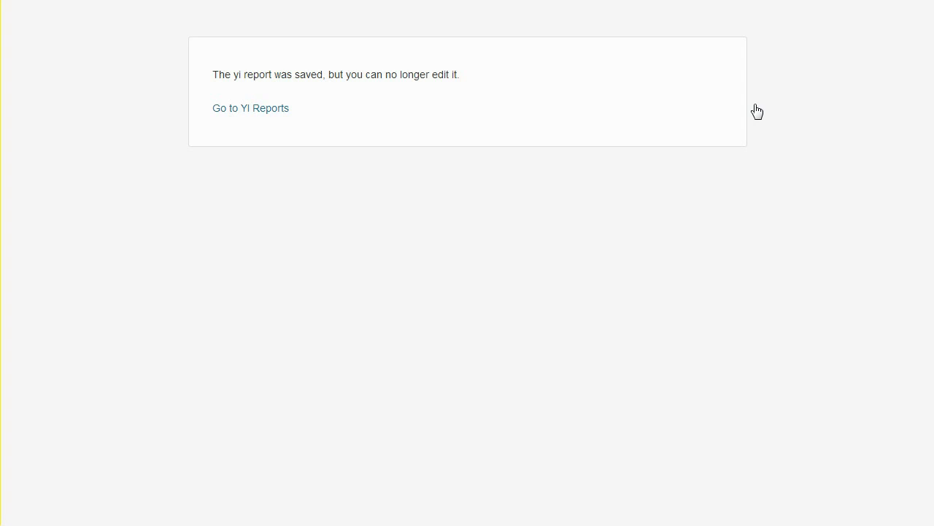
{"action": "left_click", "coordinate": [281, 109]}
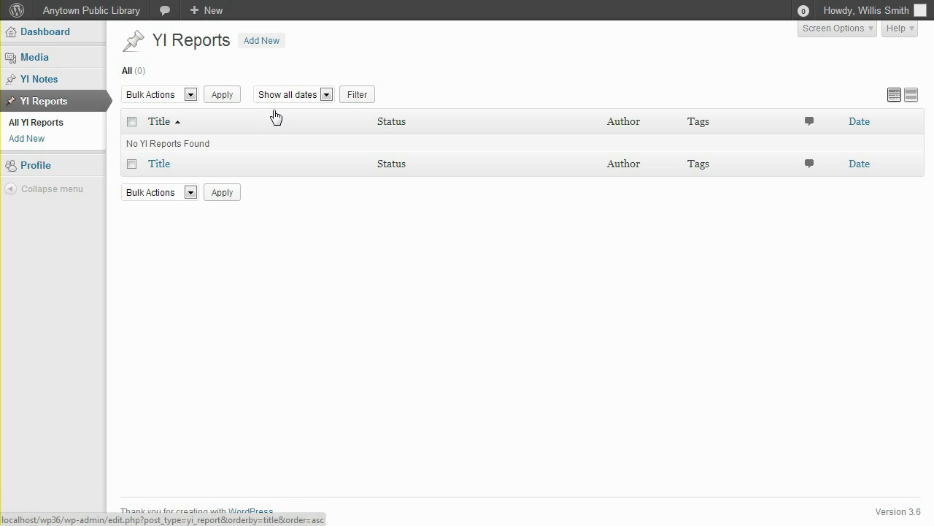
Step: Log out and log in as the teacher who grades the reports, entering the username and account password
{"action": "mouse_move", "coordinate": [919, 14]}
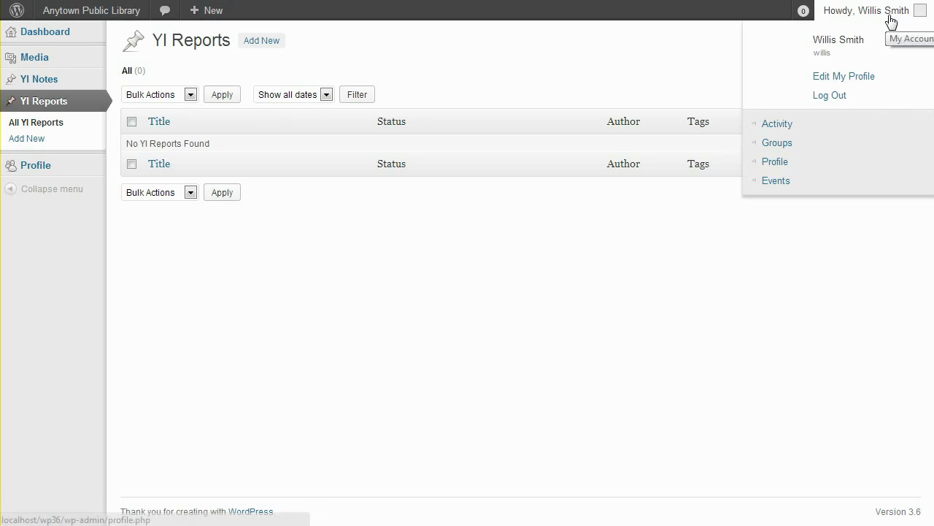
{"action": "left_click", "coordinate": [838, 96]}
{"action": "left_click", "coordinate": [530, 239]}
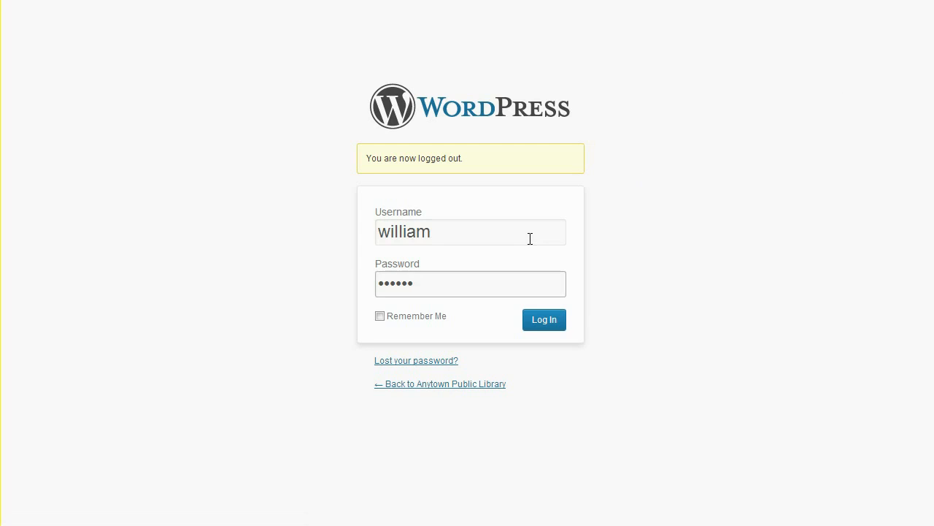
{"action": "key", "text": "Return"}
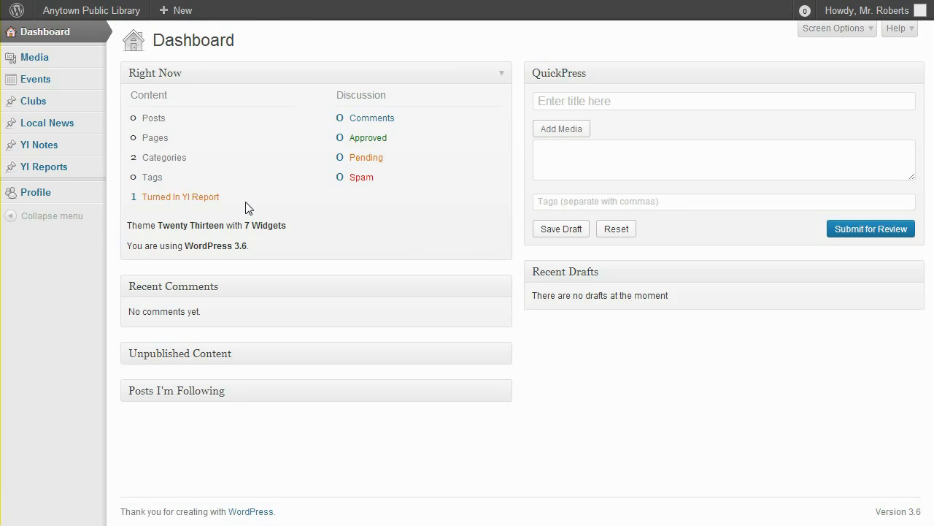
Step: Open the turned-in YI report "Project Report (working draft)", set its visibility to Graded, and update it
{"action": "left_click", "coordinate": [192, 199]}
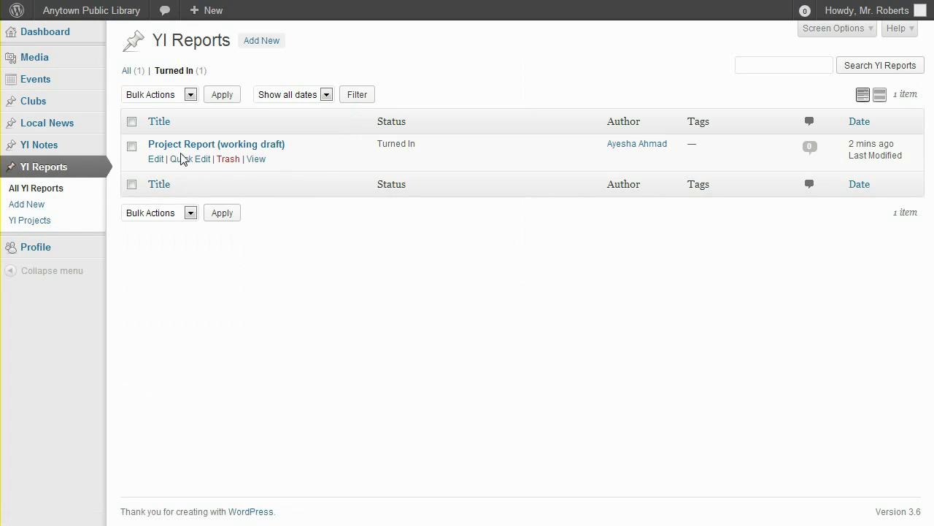
{"action": "left_click", "coordinate": [180, 152]}
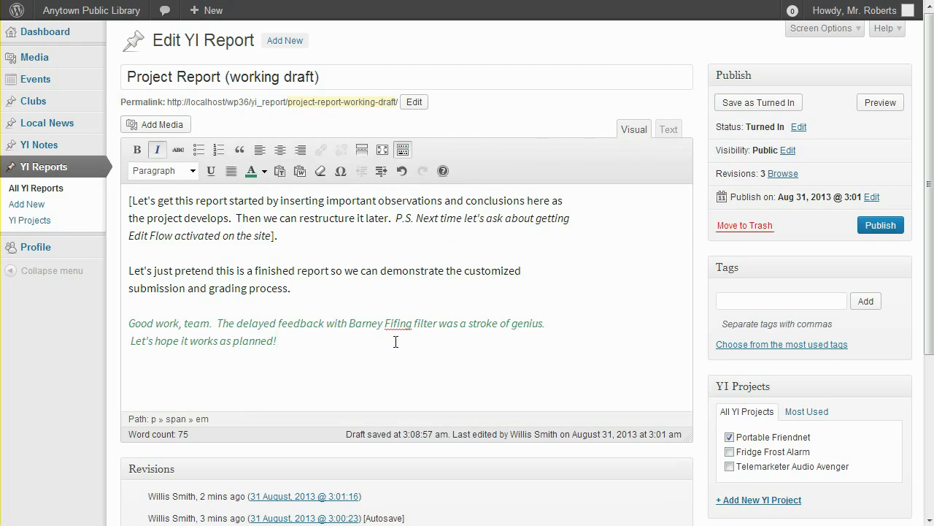
{"action": "left_click", "coordinate": [788, 152]}
{"action": "left_click", "coordinate": [732, 205]}
{"action": "left_click", "coordinate": [730, 229]}
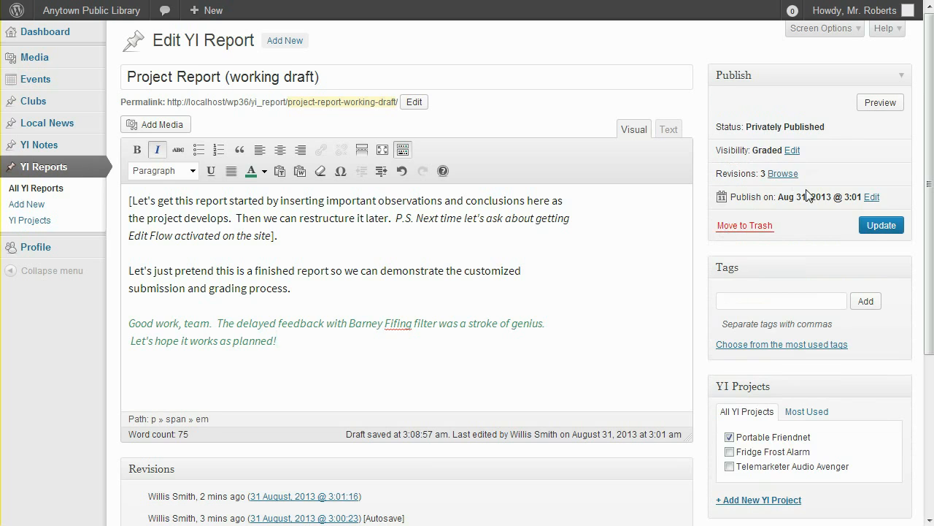
{"action": "left_click", "coordinate": [863, 227]}
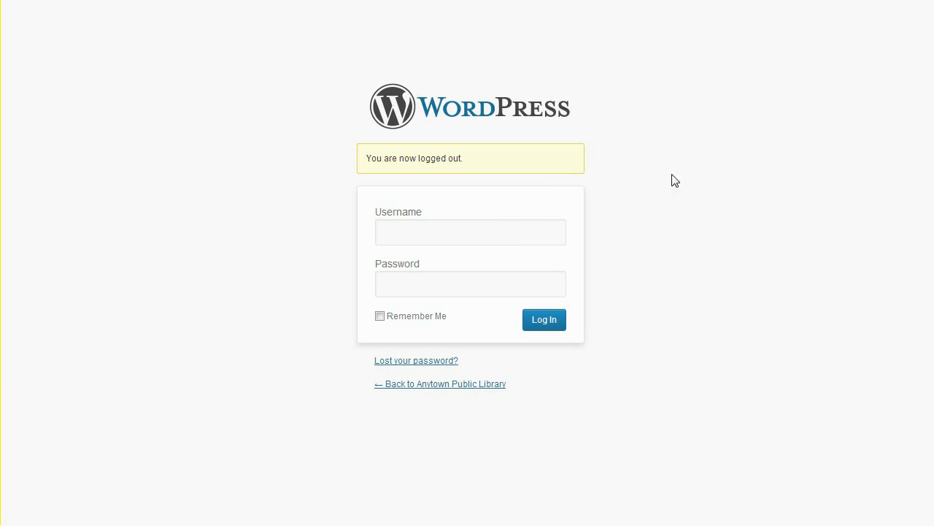
Step: Log in to the site under a different user account, entering its username and account password
{"action": "left_click", "coordinate": [514, 231]}
{"action": "type", "text": "danie"}
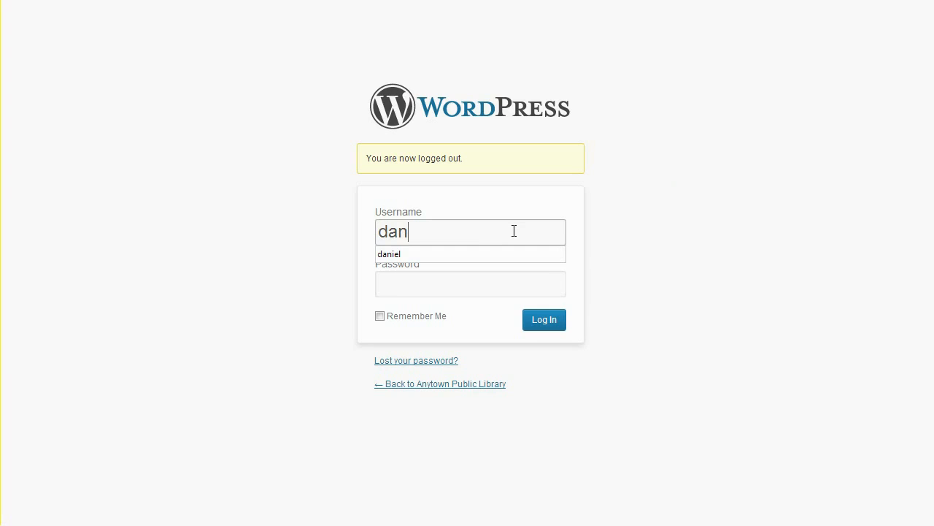
{"action": "key", "text": "BackSpace"}
{"action": "type", "text": "iel"}
{"action": "key", "text": "Tab"}
{"action": "type", "text": "•••••••"}
{"action": "key", "text": "Return"}
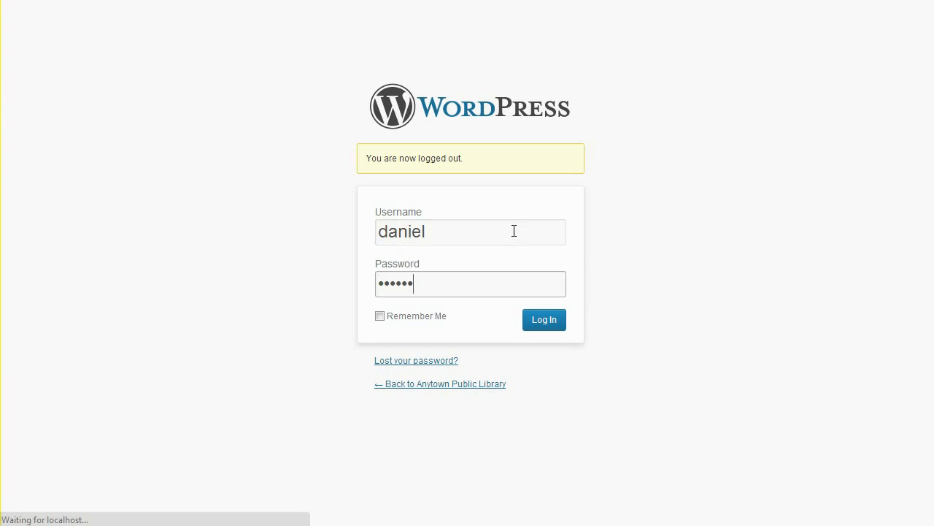